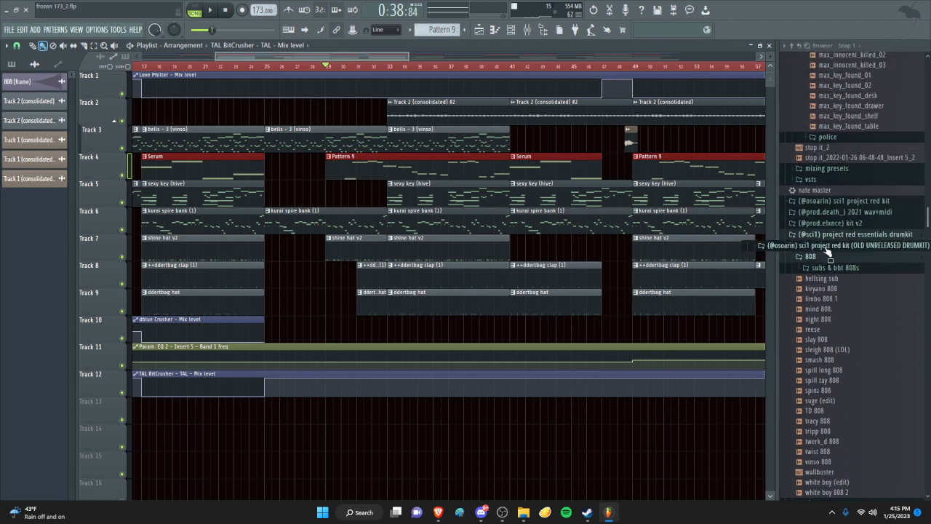
# Solo Track 4 in the playlist so only the 808 clips around bar 29 are heard
pyautogui.scroll(3, 296, 76)
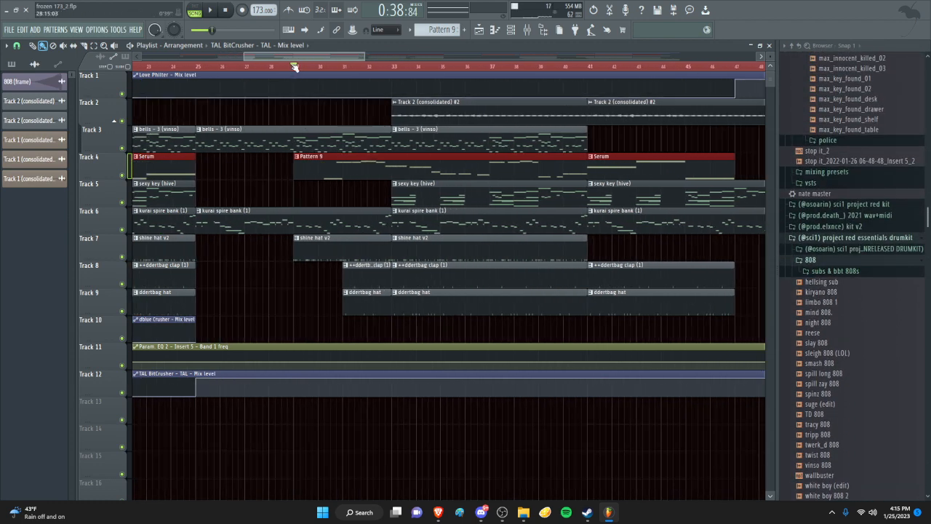
pyautogui.scroll(2, 314, 126)
pyautogui.scroll(-4, 316, 116)
pyautogui.scroll(4, 325, 122)
pyautogui.scroll(-4, 339, 136)
pyautogui.scroll(5, 347, 135)
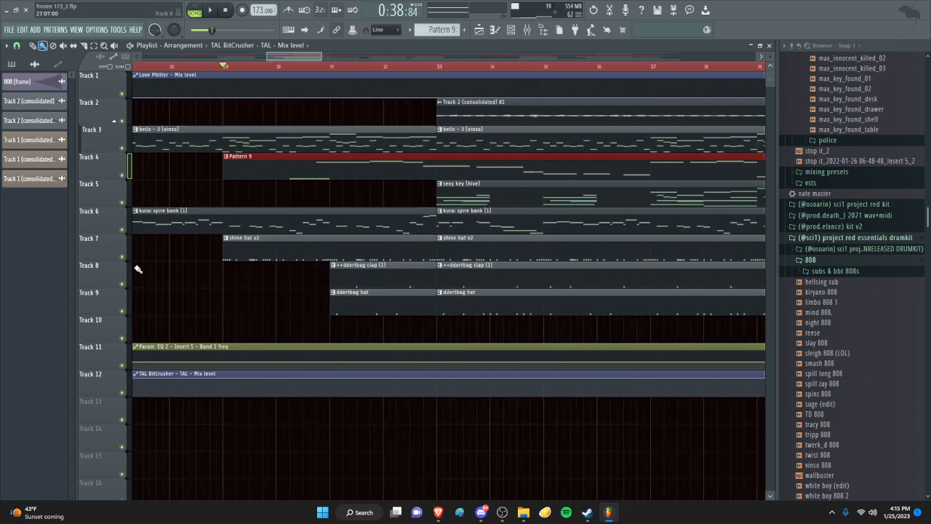
pyautogui.rightClick(125, 175)
pyautogui.scroll(2, 322, 156)
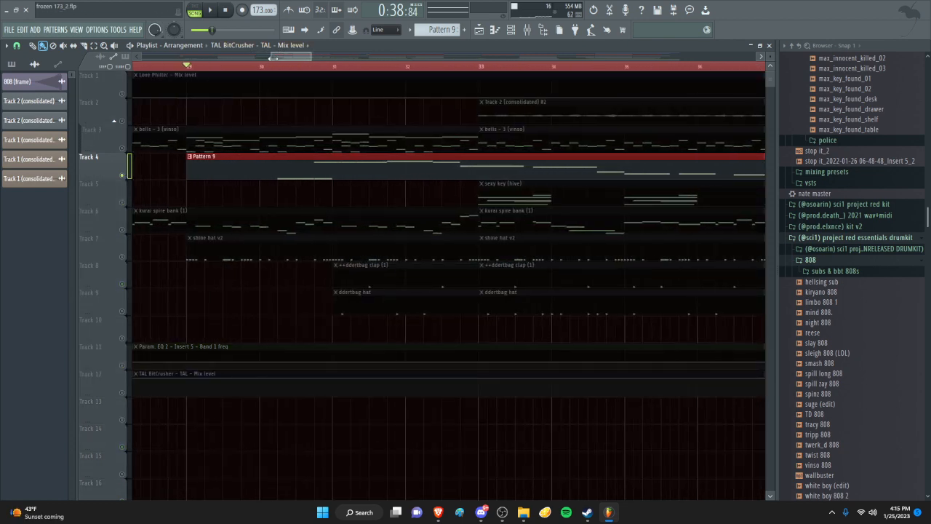
pyautogui.scroll(-4, 286, 108)
# Open the mixer, select Insert 1 and briefly play the soloed 808
pyautogui.press('F9')
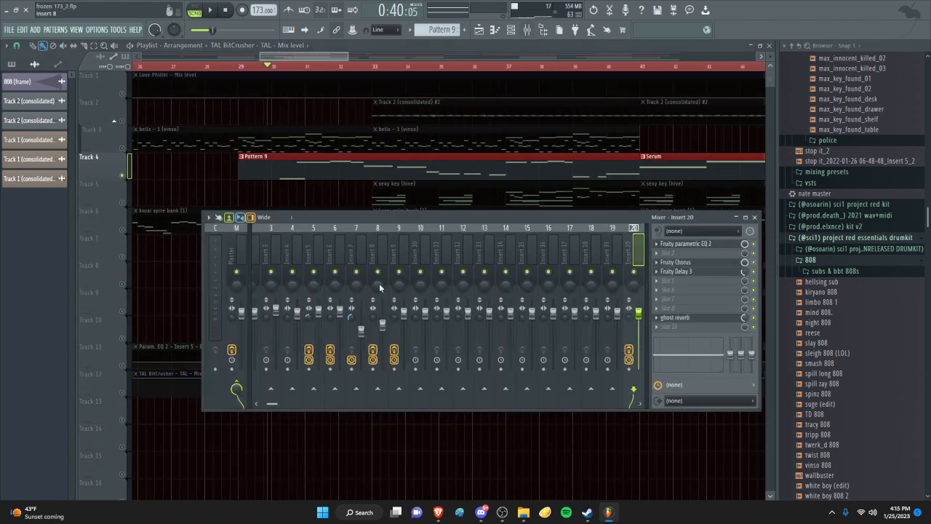
pyautogui.moveTo(411, 251); pyautogui.dragTo(193, 256)
pyautogui.press('space')
pyautogui.press('space')
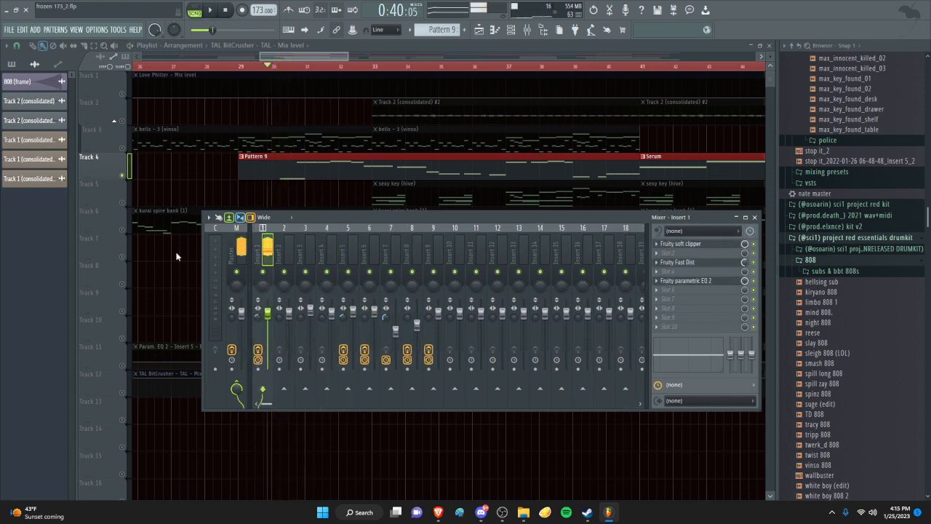
pyautogui.scroll(3, 321, 146)
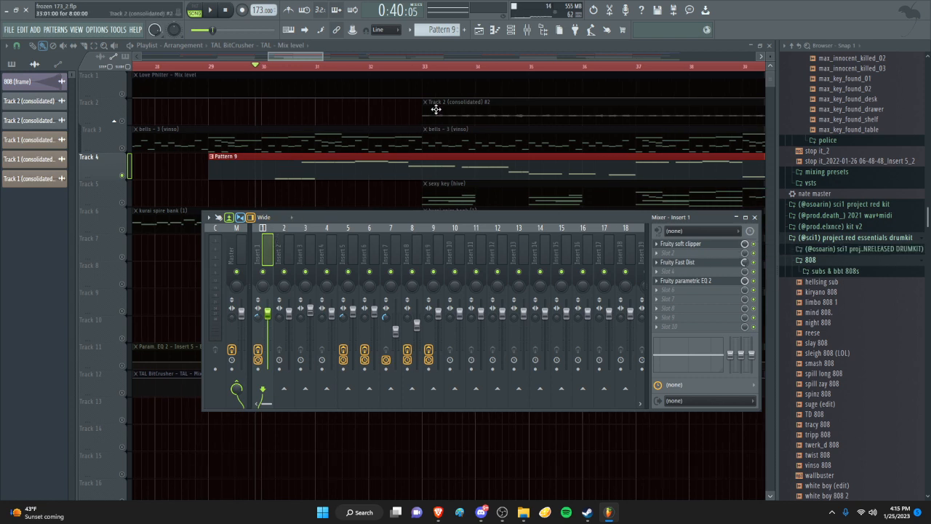
# Show the Unsorted channels in the channel rack, open the benjis 808 sampler and preview its sample
pyautogui.click(513, 22)
pyautogui.click(217, 135)
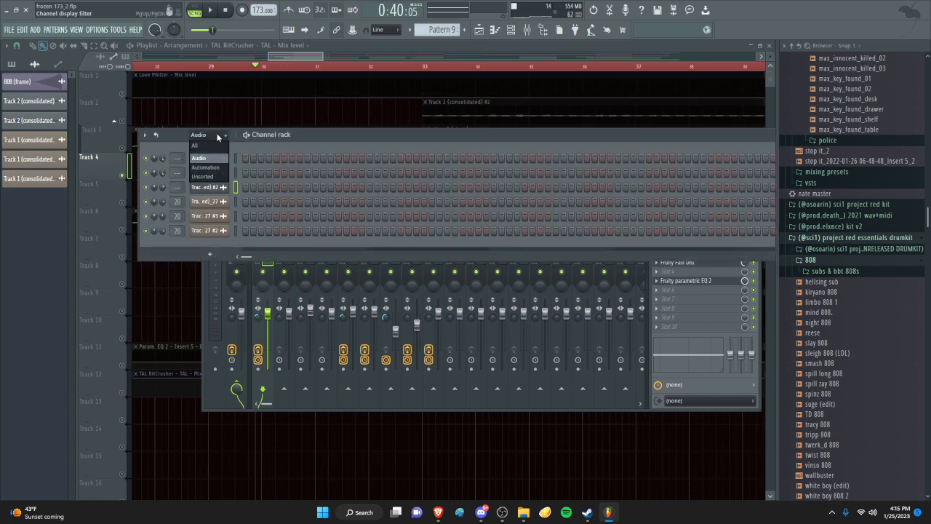
pyautogui.click(216, 176)
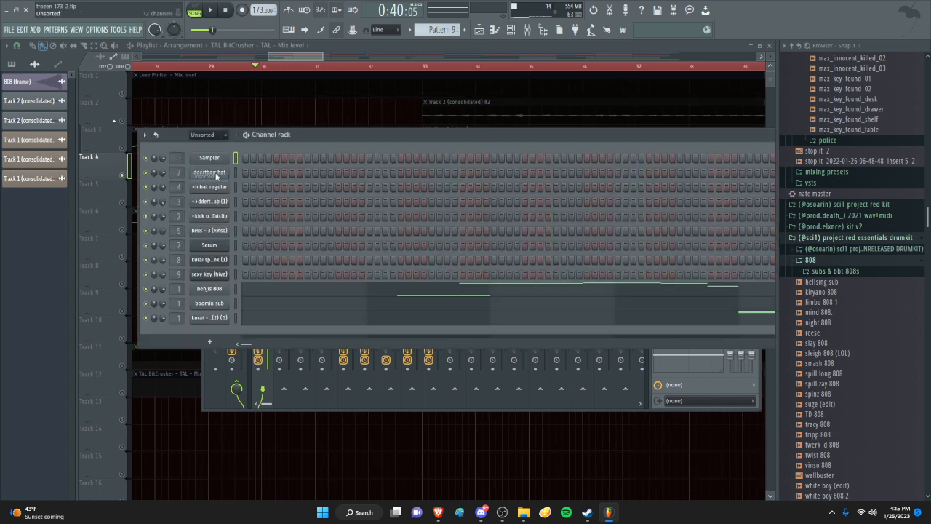
pyautogui.click(210, 289)
pyautogui.click(17, 108)
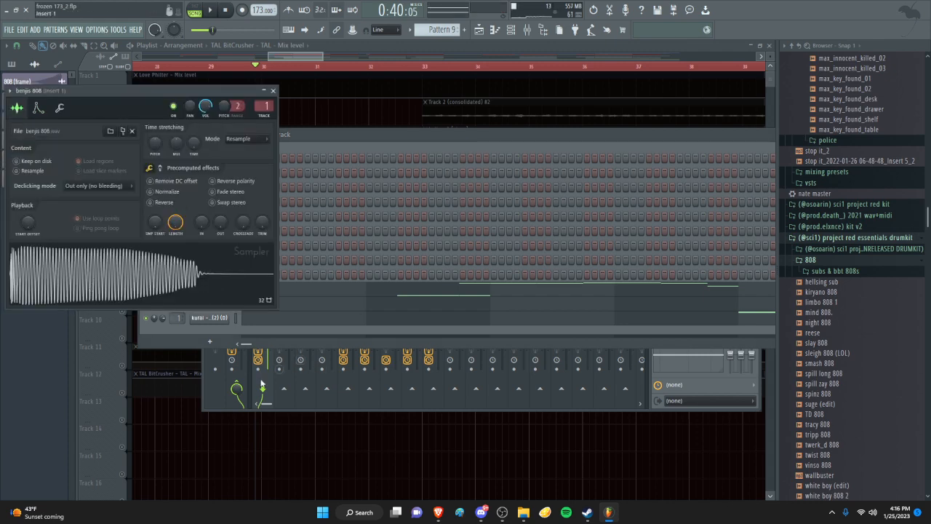
pyautogui.click(123, 273)
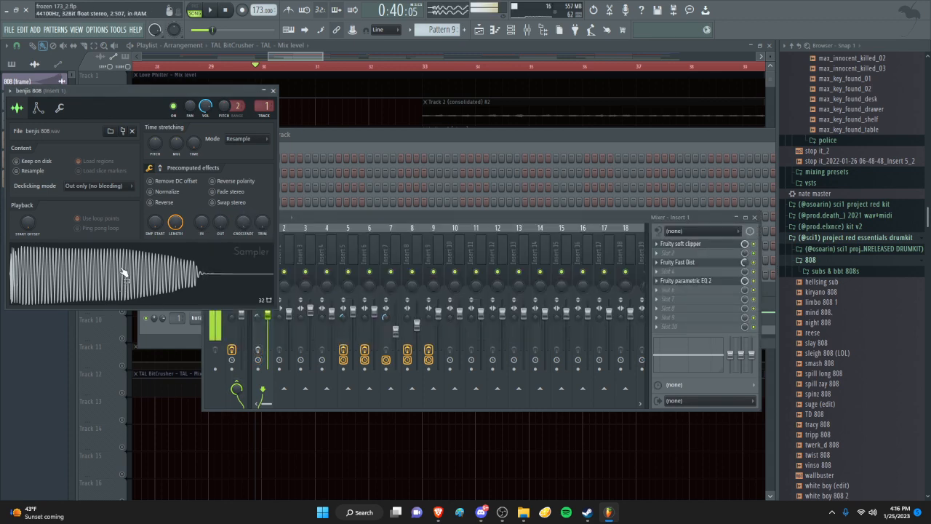
# Open the Fruity parametric EQ 2 on mixer Insert 1 and inspect its curve during playback
pyautogui.click(223, 393)
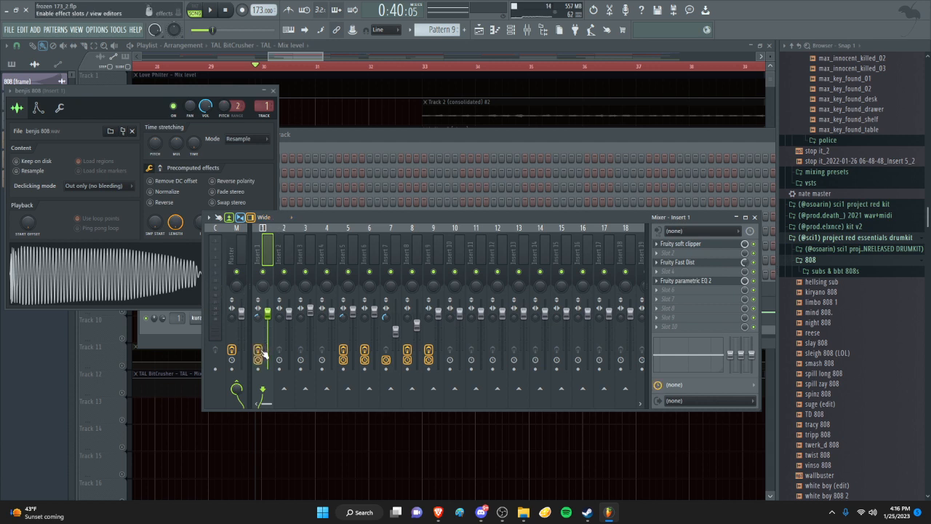
pyautogui.click(695, 281)
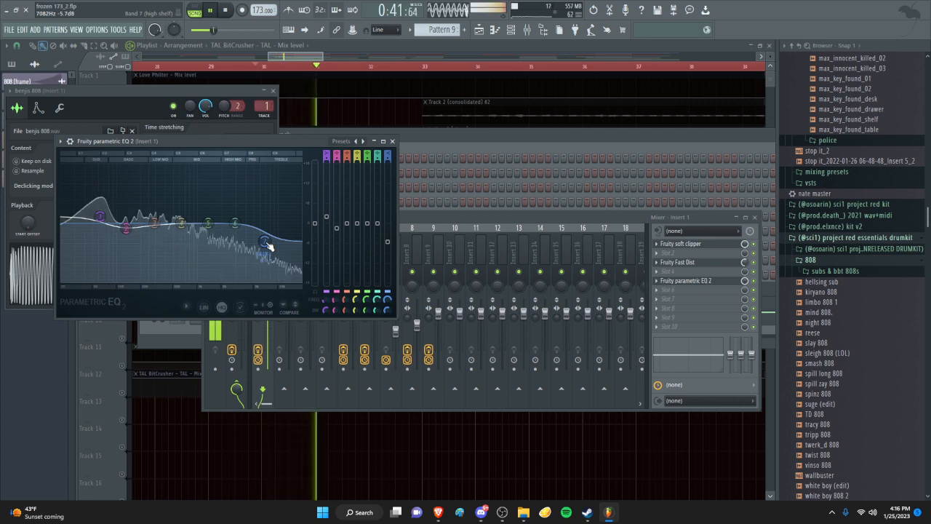
pyautogui.press('space')
# Listen to the 808 with the EQ's high-shelf band 7 reset, and pull the band back down
pyautogui.moveTo(267, 245); pyautogui.dragTo(261, 224)
pyautogui.rightClick(261, 225)
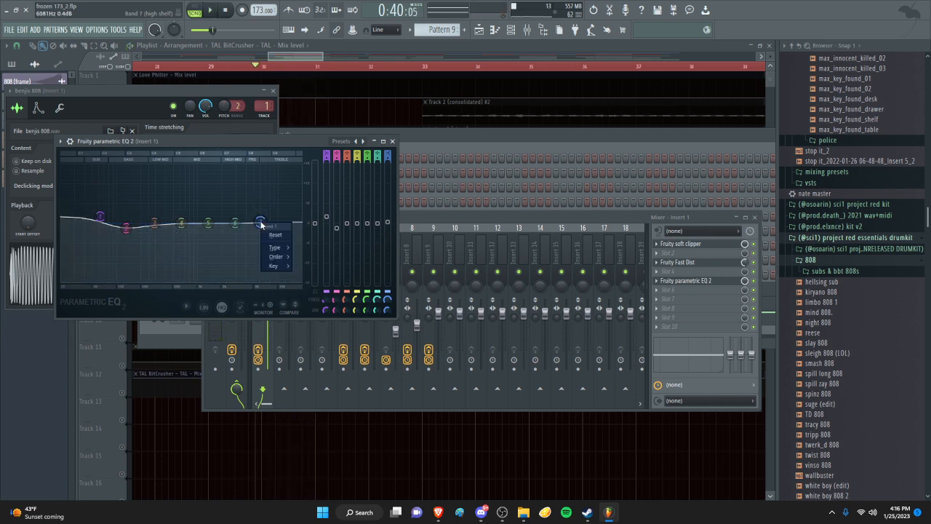
pyautogui.click(272, 235)
pyautogui.press('space')
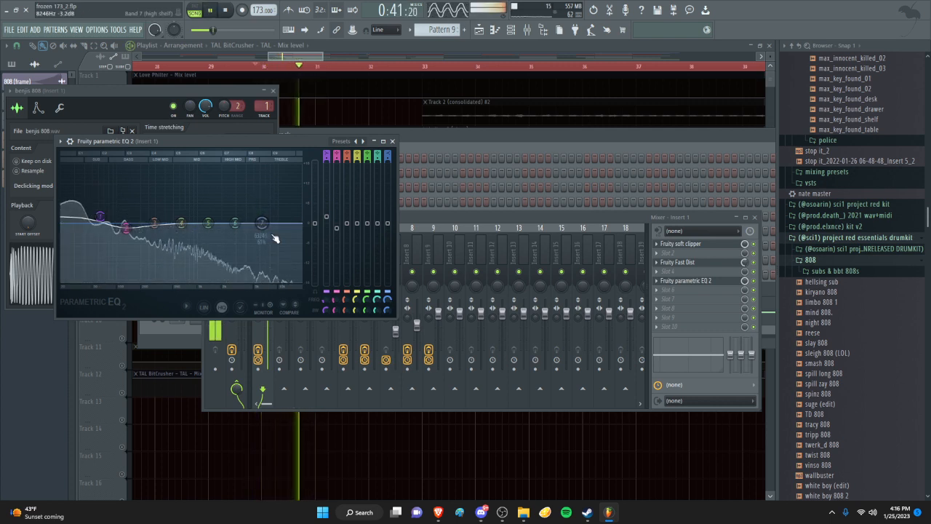
pyautogui.press('space')
pyautogui.moveTo(261, 222); pyautogui.dragTo(260, 245)
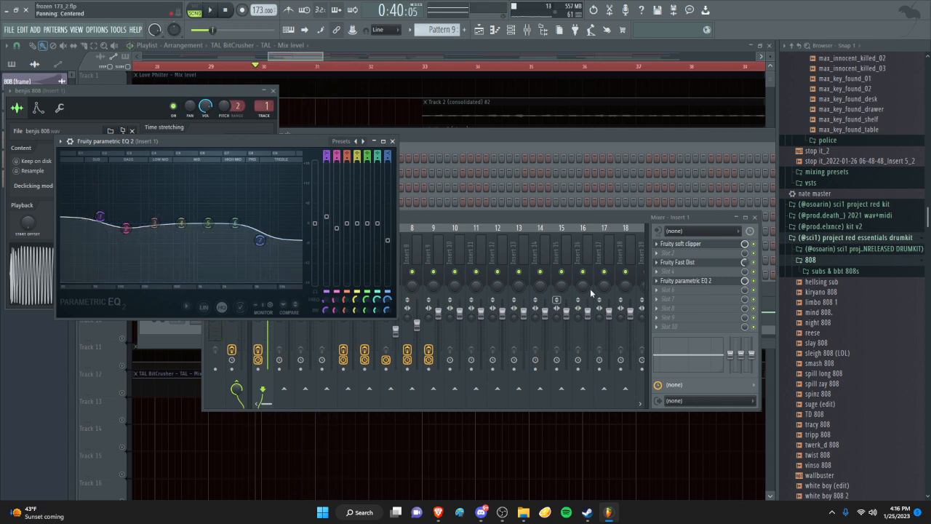
# Bypass the Fruity soft clipper on Insert 1 and play the 808 without it
pyautogui.click(756, 259)
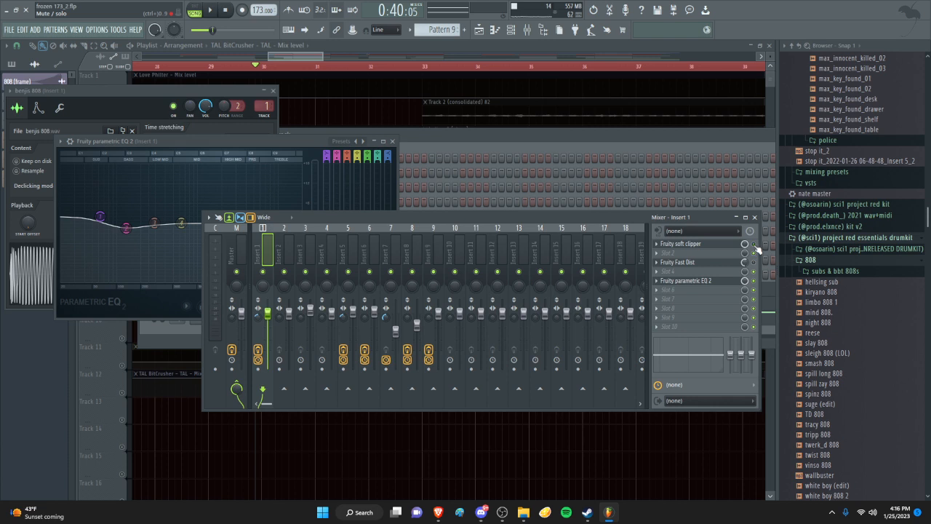
pyautogui.press('space')
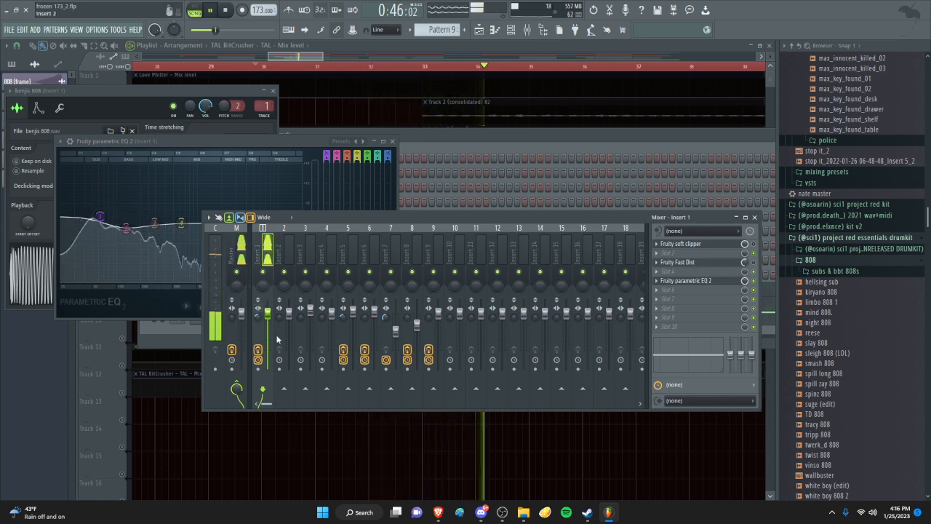
pyautogui.press('space')
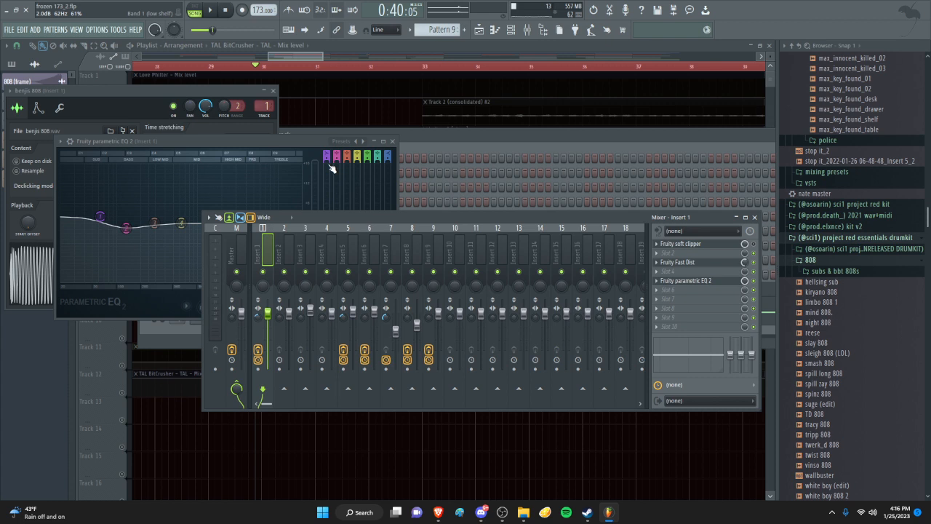
# Open the Fruity Fast Dist settings on Insert 1 and re-enable the Fruity soft clipper
pyautogui.click(683, 264)
pyautogui.moveTo(187, 178); pyautogui.dragTo(224, 174)
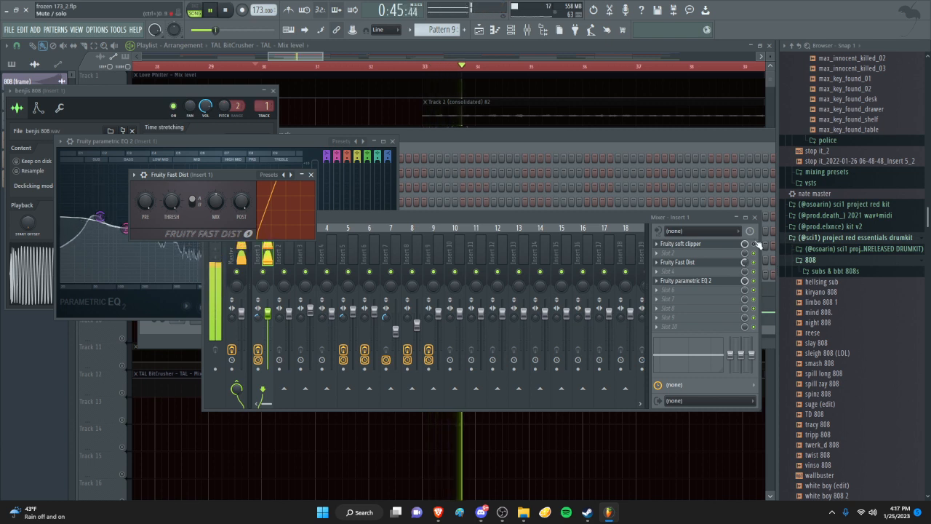
pyautogui.click(737, 227)
pyautogui.press('space')
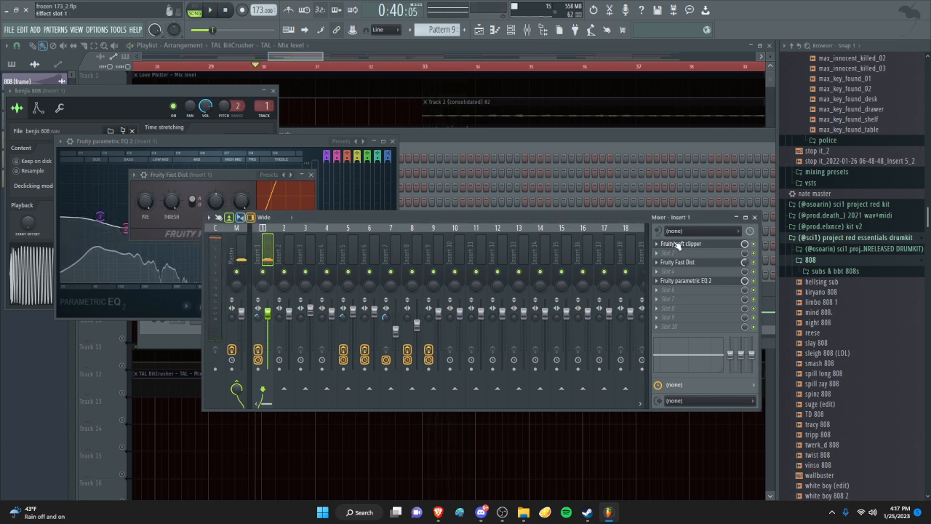
# Play the 808 through the full effect chain and view its notes in the channel rack
pyautogui.press('space')
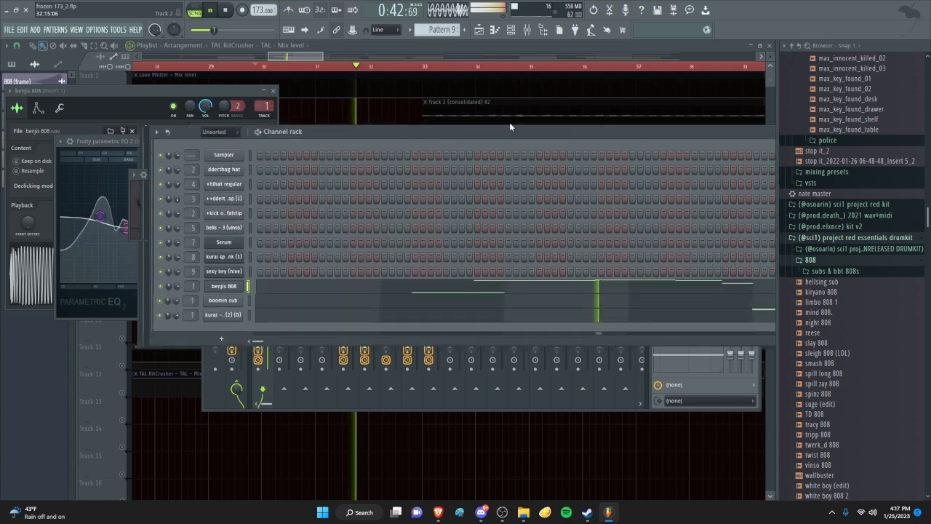
pyautogui.press('F6')
pyautogui.moveTo(326, 126); pyautogui.dragTo(22, 111)
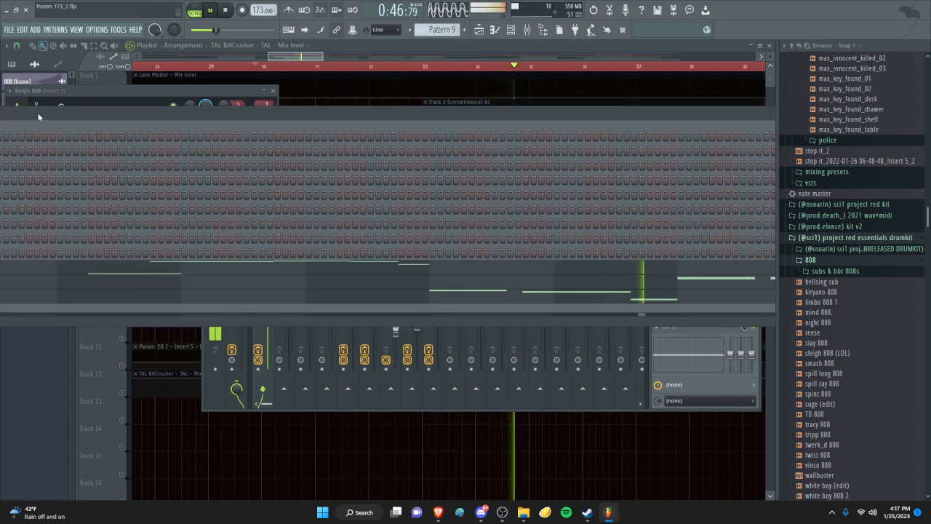
pyautogui.press('space')
pyautogui.click(286, 59)
pyautogui.scroll(-4, 342, 129)
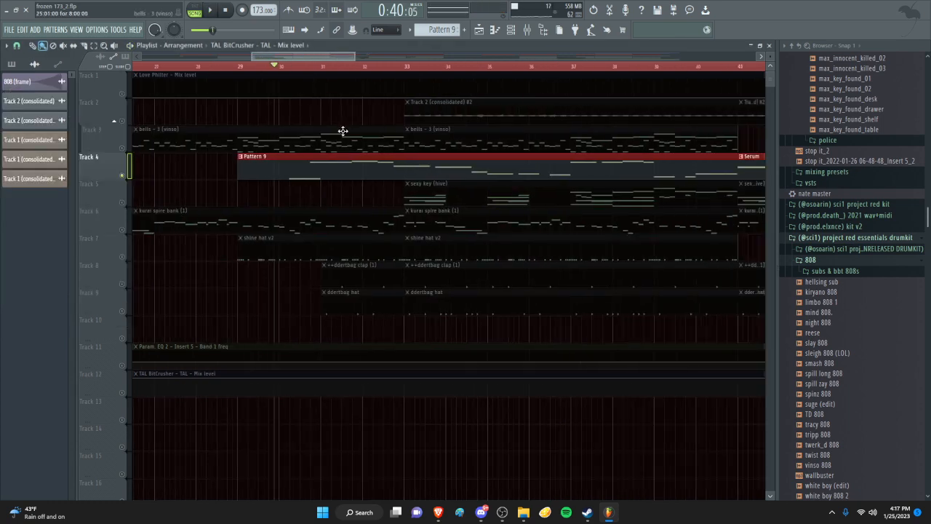
pyautogui.scroll(2, 424, 170)
pyautogui.scroll(-4, 422, 169)
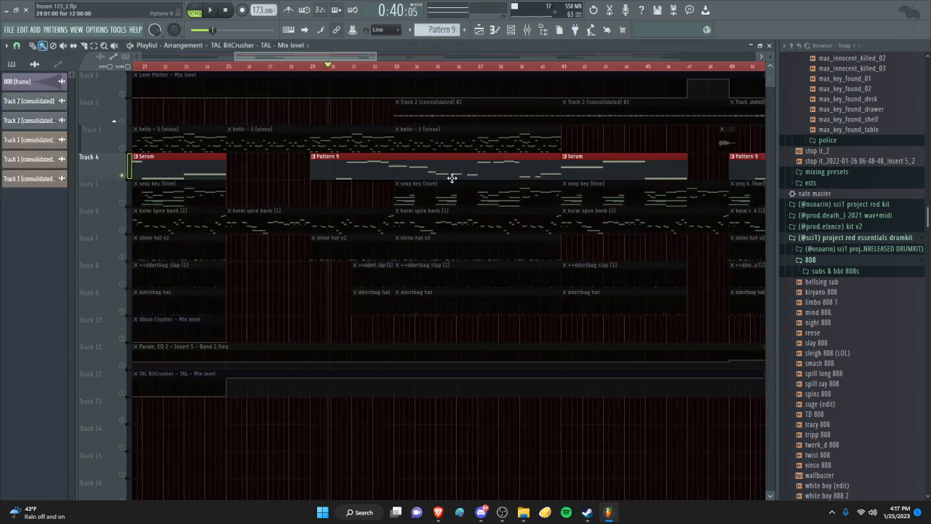
pyautogui.scroll(2, 365, 127)
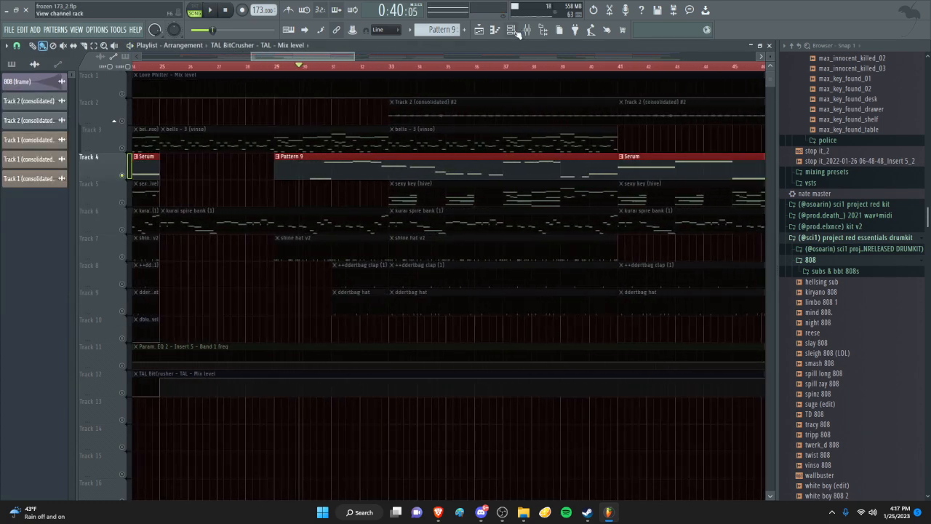
pyautogui.press('F6')
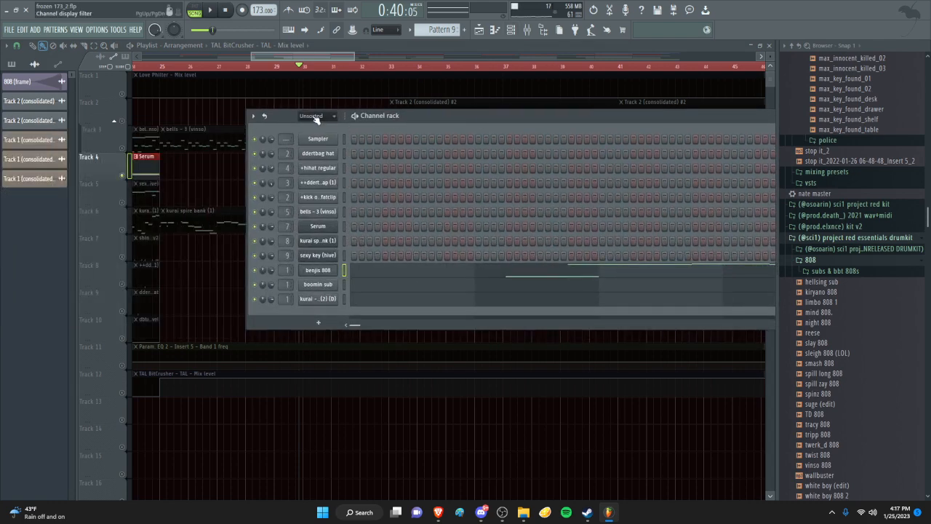
pyautogui.click(314, 117)
pyautogui.click(314, 158)
pyautogui.click(261, 67)
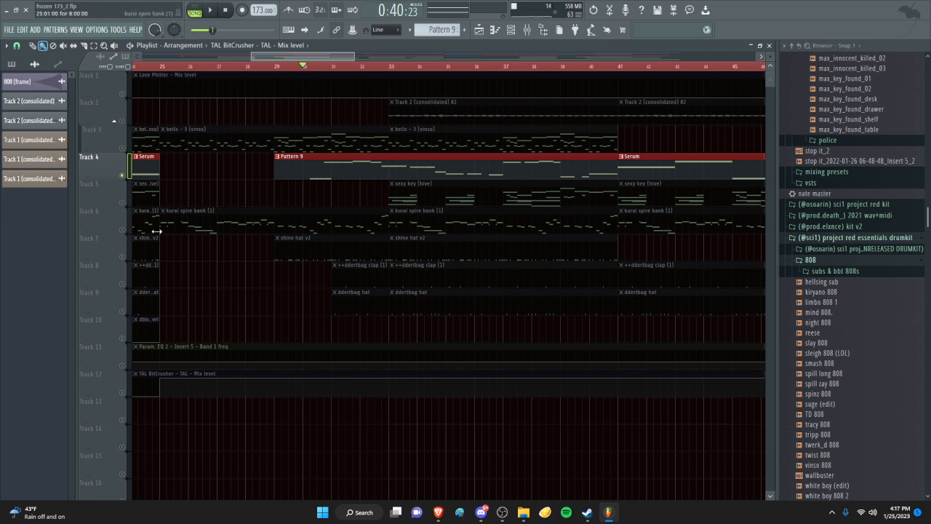
# Solo Track 7 with the shine hat v2 clips and set the playback start to bar 29
pyautogui.click(125, 258)
pyautogui.click(278, 67)
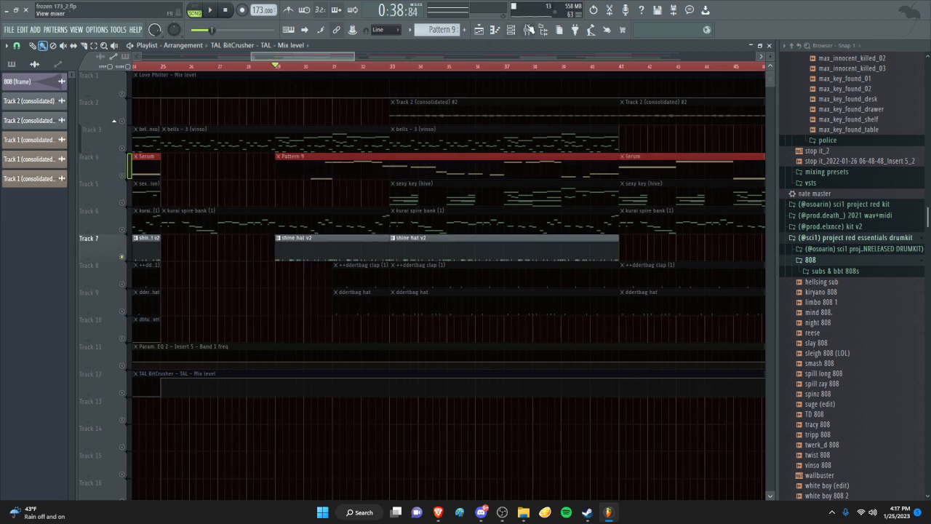
pyautogui.press('space')
# Open the mixer, select Insert 4 and play the hi-hat to examine its level and effect slots
pyautogui.click(528, 30)
pyautogui.click(328, 256)
pyautogui.press('space')
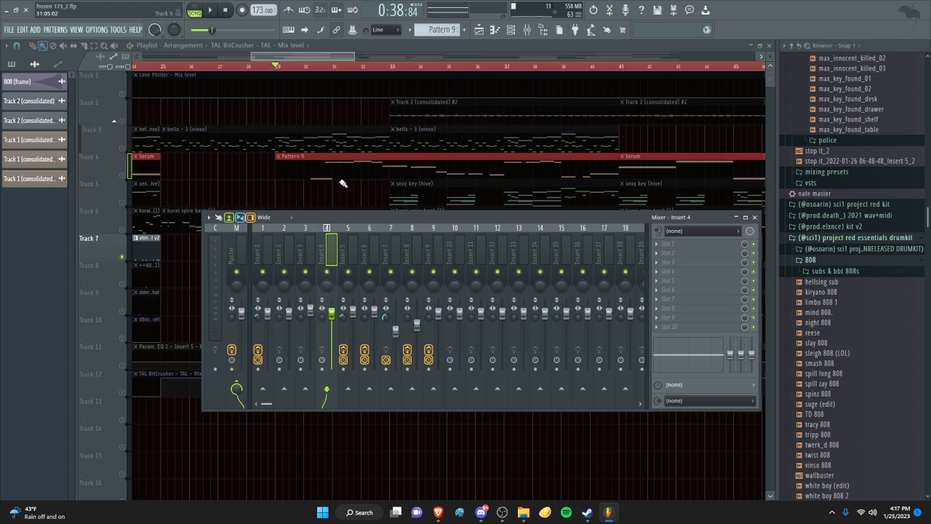
pyautogui.press('space')
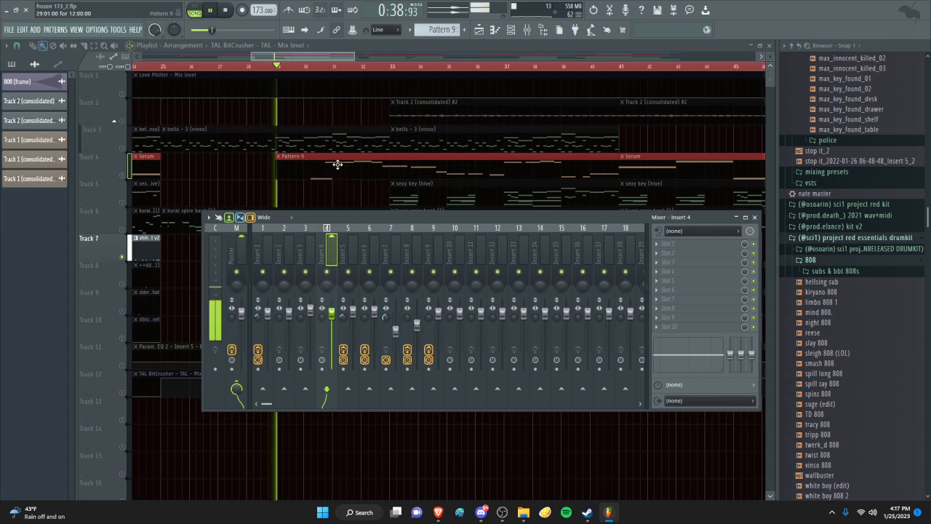
pyautogui.scroll(2, 339, 144)
pyautogui.press('space')
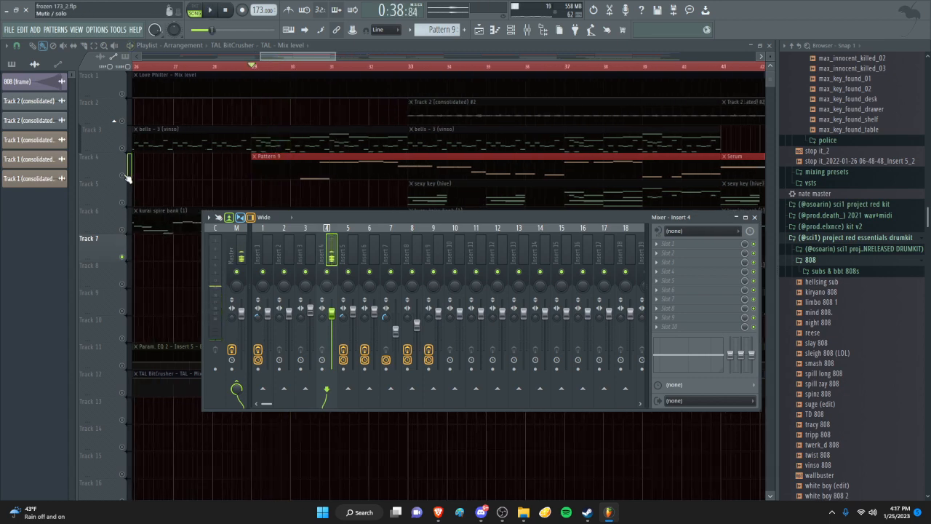
# Close the mixer and play the 808 on Track 4 together with the hi-hat on Track 7
pyautogui.press('F9')
pyautogui.press('space')
pyautogui.scroll(2, 282, 152)
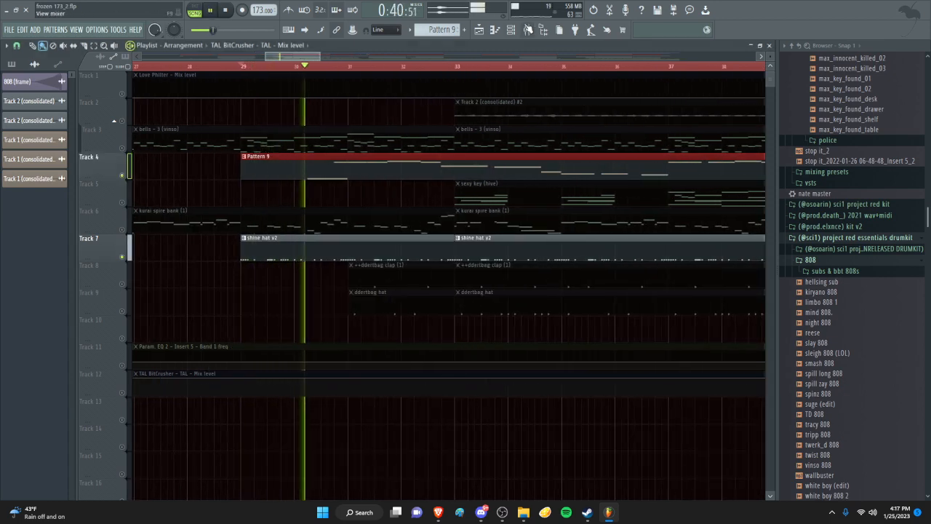
pyautogui.press('F6')
pyautogui.press('F6')
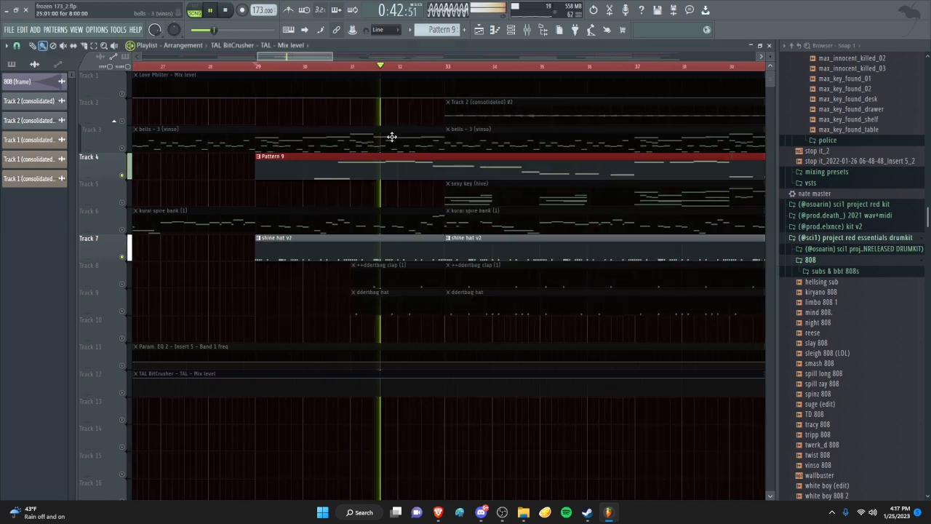
pyautogui.scroll(1, 262, 314)
pyautogui.press('space')
# Solo the clap on Track 8 and play it with the mixer open on Insert 3
pyautogui.rightClick(123, 312)
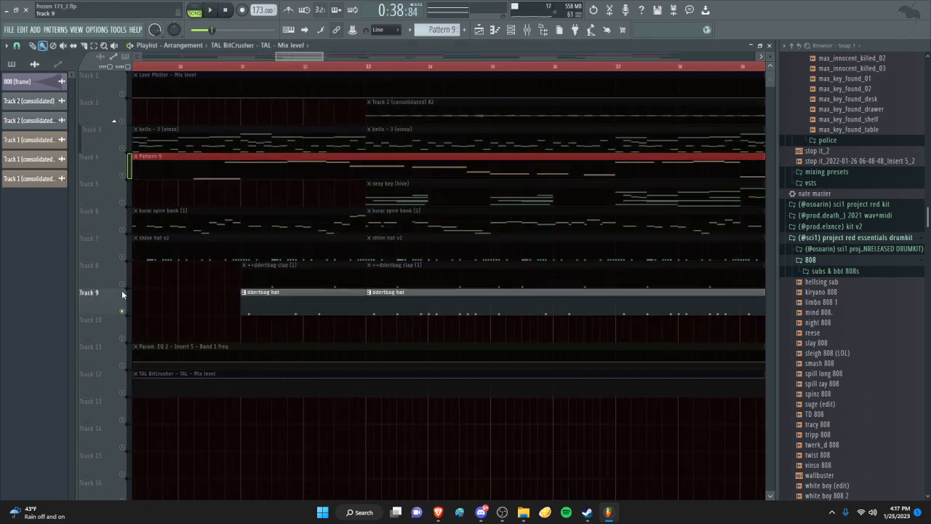
pyautogui.click(129, 298)
pyautogui.rightClick(122, 284)
pyautogui.press('space')
pyautogui.press('F9')
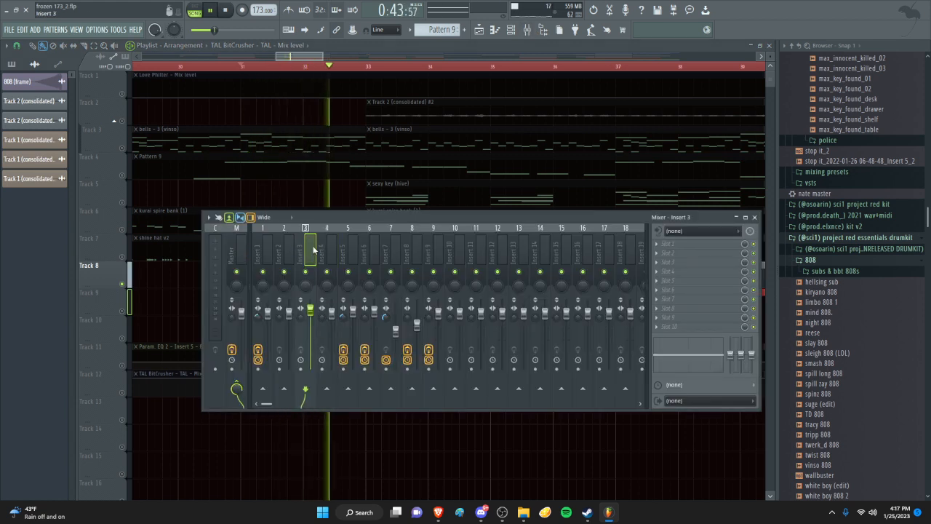
# Stop playback and load Fruity parametric EQ 2 into the first effect slot of Insert 3
pyautogui.press('space')
pyautogui.click(666, 246)
pyautogui.moveTo(672, 255)
pyautogui.click(519, 226)
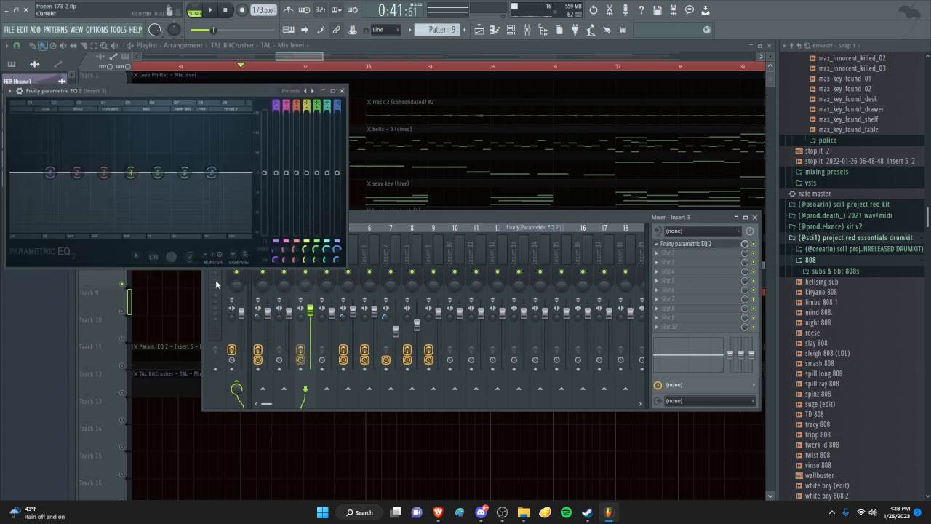
# Sweep a narrow 18 dB boost on EQ band 6 around 3.3 kHz against the playing clap, and turn it into a narrow cut
pyautogui.moveTo(185, 173); pyautogui.dragTo(189, 115)
pyautogui.scroll(-6, 186, 188)
pyautogui.press('space')
pyautogui.scroll(6, 188, 193)
pyautogui.press('space')
pyautogui.scroll(-6, 188, 193)
pyautogui.press('space')
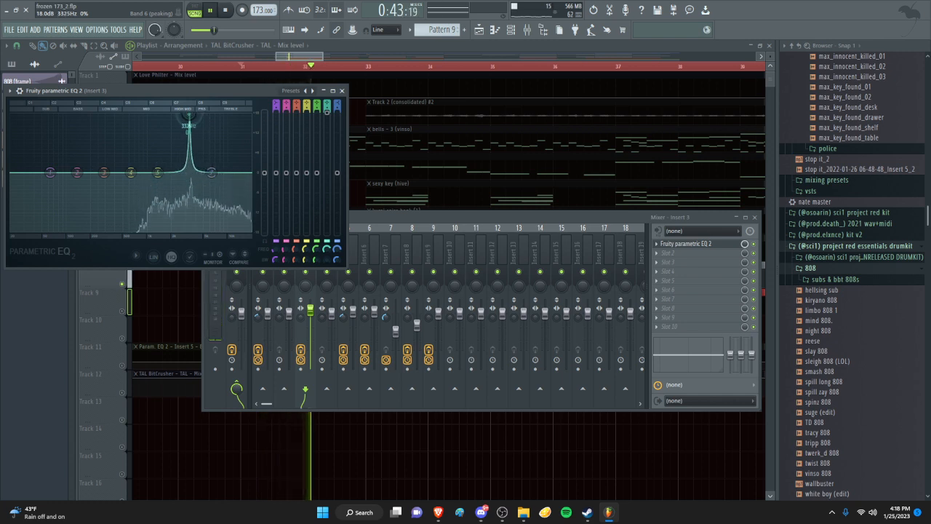
pyautogui.press('space')
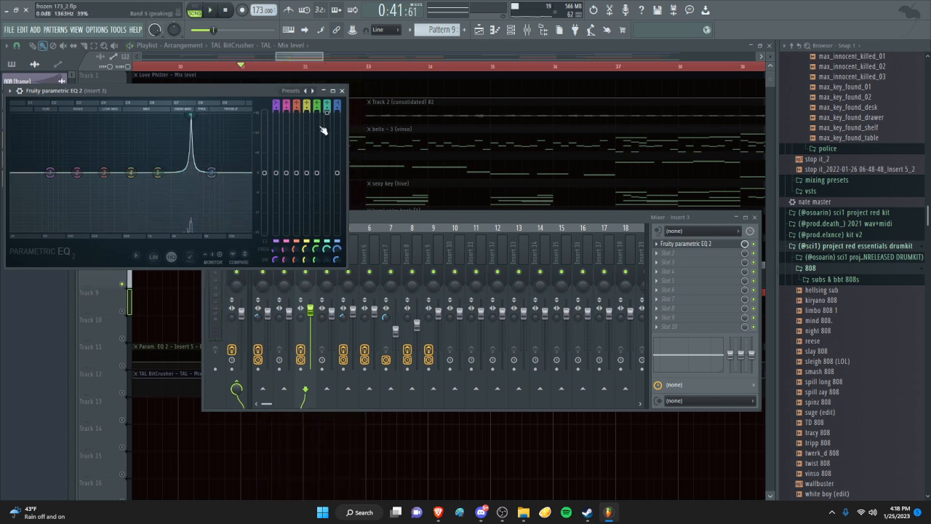
pyautogui.press('space')
# Roll off the clap's low end with EQ band 1 at -18 dB and give the band a steeper slope order
pyautogui.moveTo(49, 172); pyautogui.dragTo(110, 232)
pyautogui.press('space')
pyautogui.rightClick(109, 232)
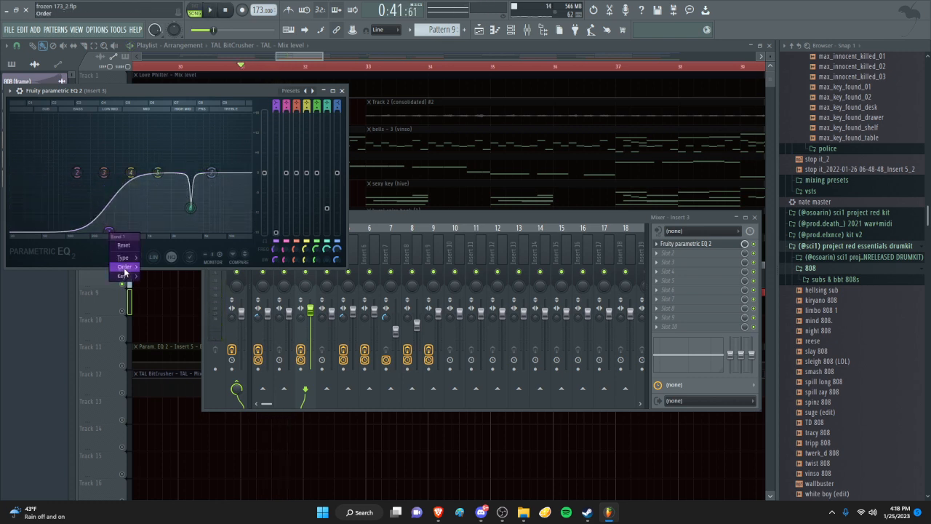
pyautogui.moveTo(129, 267)
pyautogui.click(145, 284)
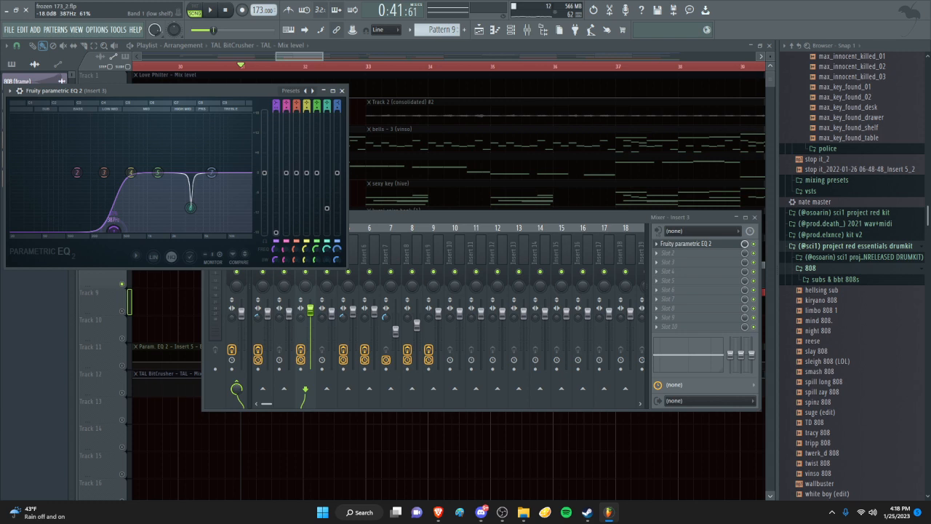
# Adjust the Insert 3 volume fader around 0.0 dB while the clap plays, and close the EQ and mixer
pyautogui.press('space')
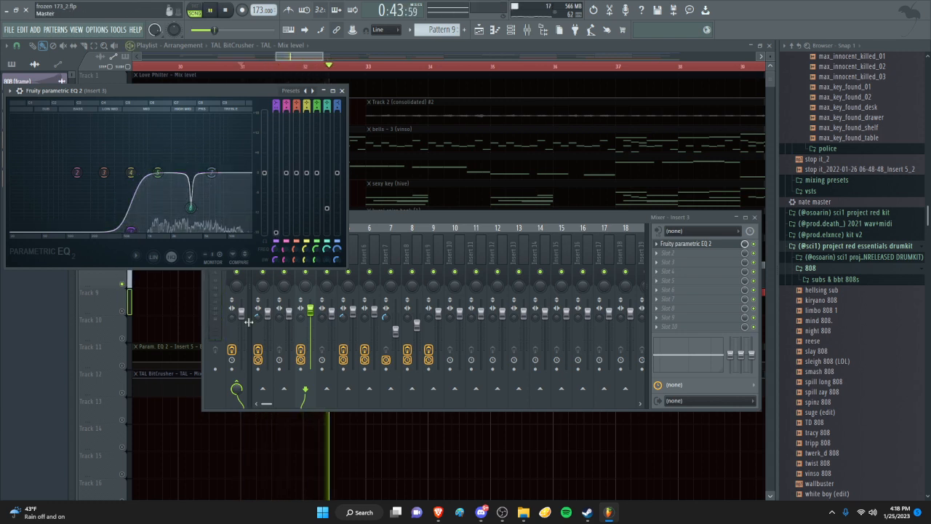
pyautogui.click(308, 313)
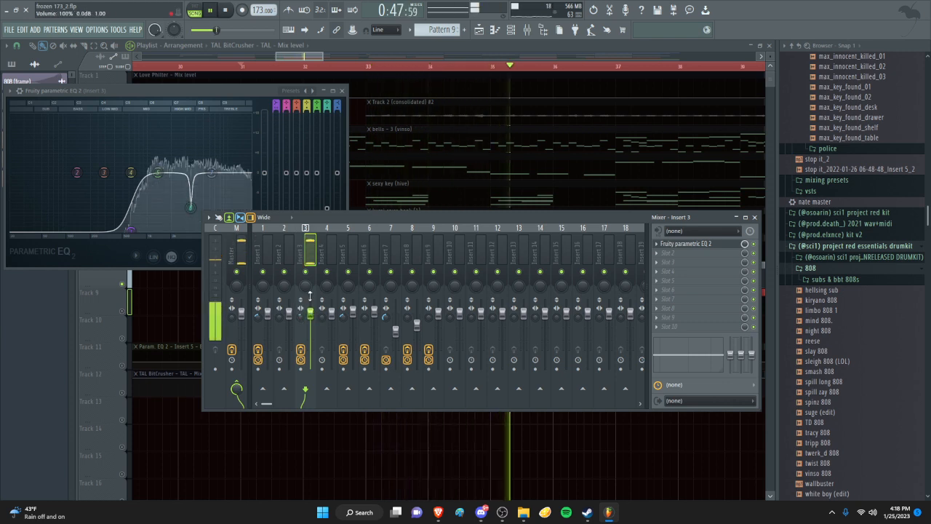
pyautogui.click(27, 341)
pyautogui.press('space')
# Play the clap on Track 8 and bring in the hats on Tracks 7 and 9
pyautogui.press('space')
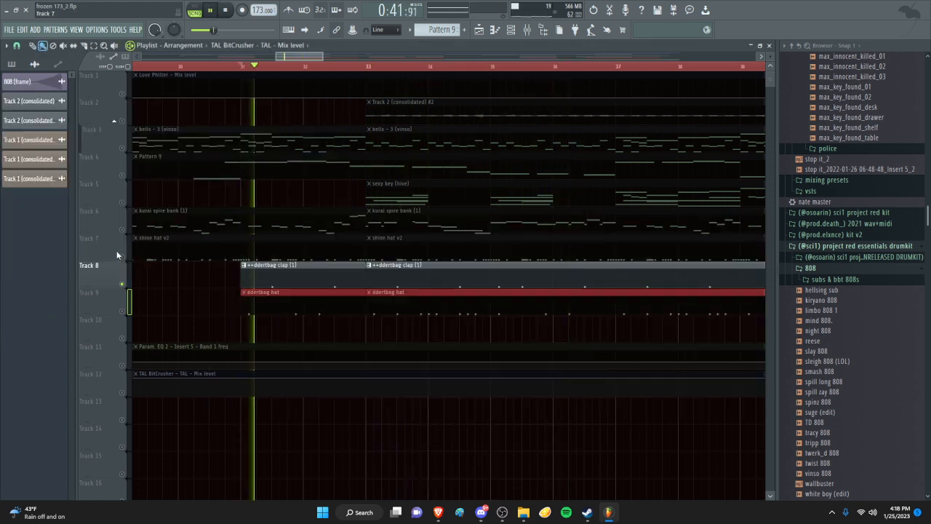
pyautogui.click(121, 257)
pyautogui.click(121, 312)
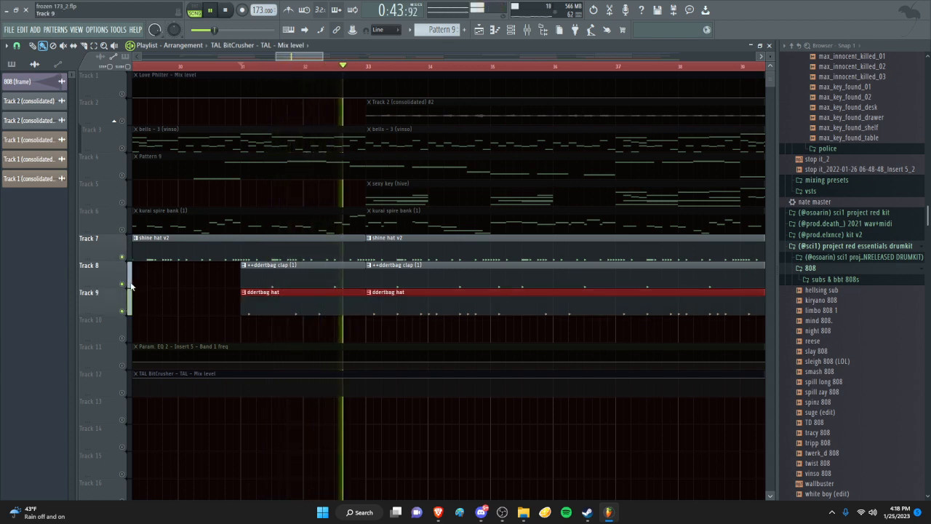
pyautogui.press('space')
# Enable the 808 on Track 4 and play it with the hats and clap from about bar 30
pyautogui.click(122, 176)
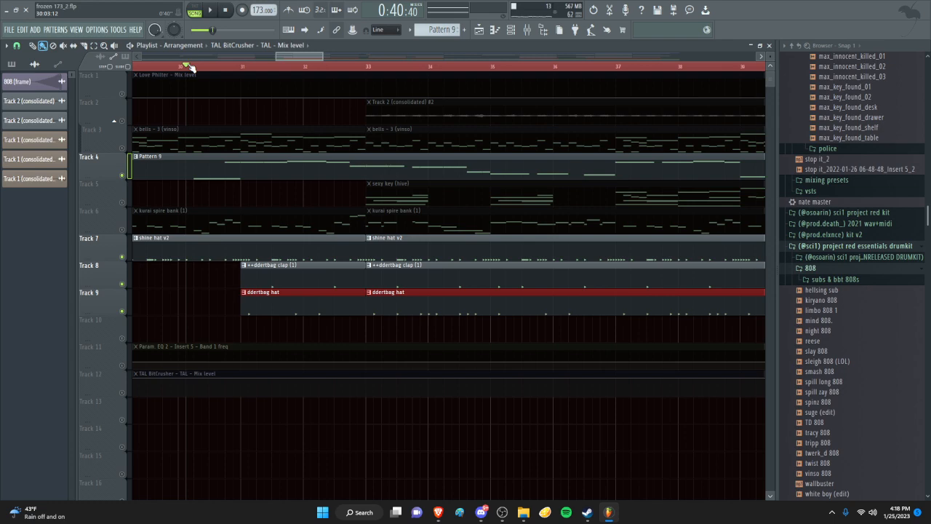
pyautogui.press('space')
pyautogui.scroll(-4, 252, 211)
pyautogui.scroll(3, 266, 141)
pyautogui.scroll(-3, 291, 208)
pyautogui.scroll(3, 335, 215)
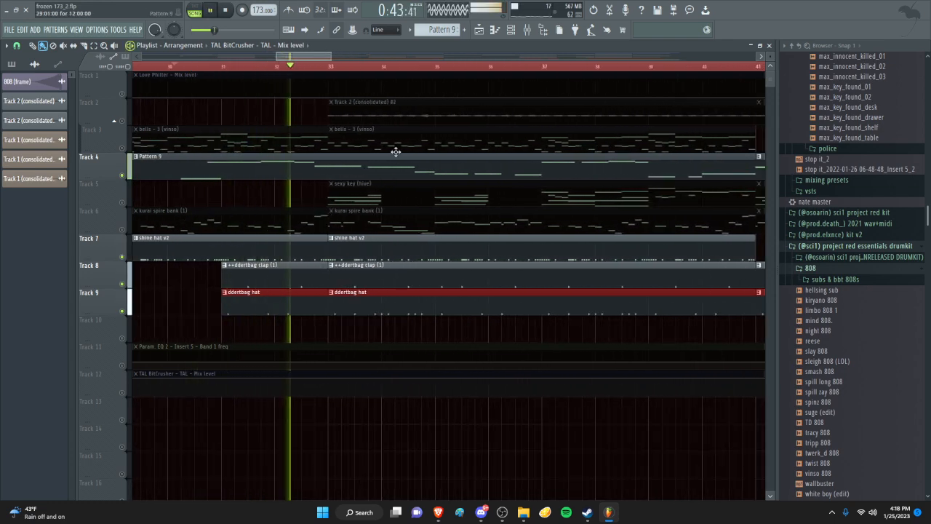
pyautogui.scroll(-4, 356, 141)
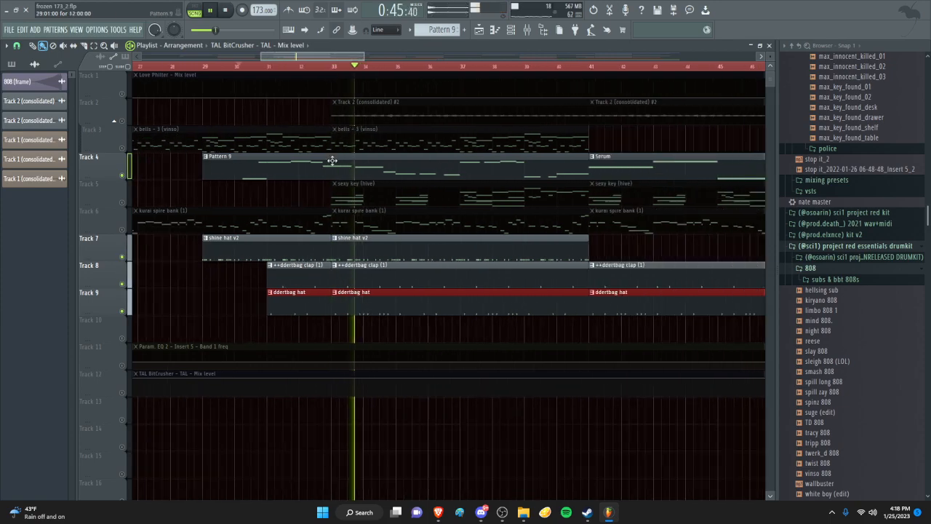
# Switch to Discord, open the options of a voice channel participant, and return to FL Studio
pyautogui.click(480, 512)
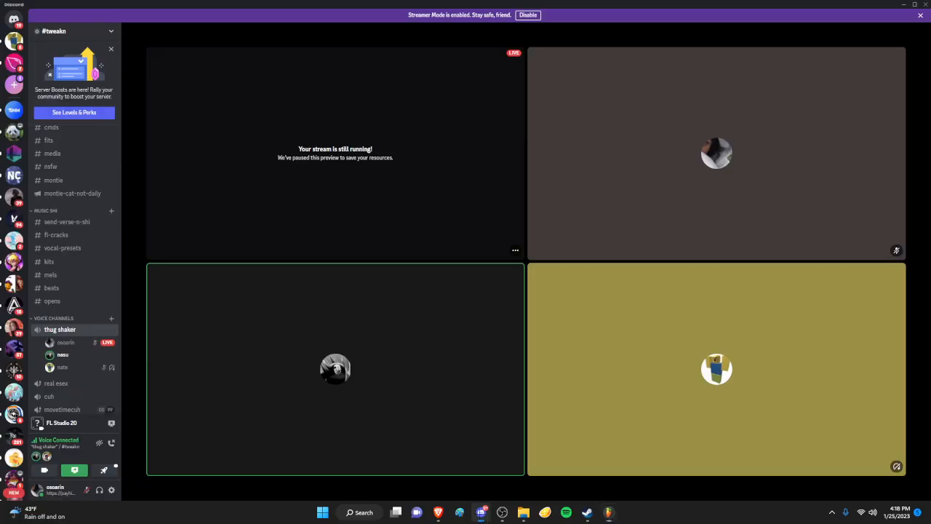
pyautogui.rightClick(61, 357)
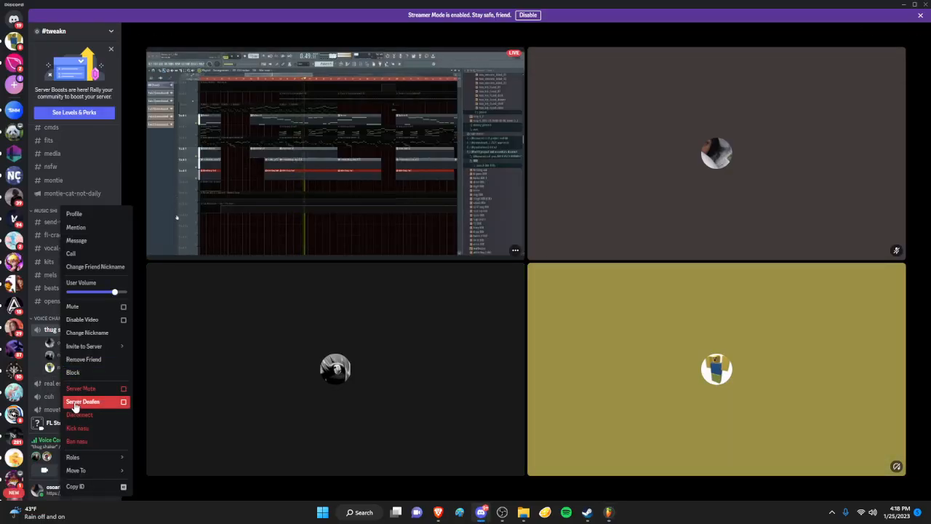
pyautogui.hotkey('alt', 'Tab')
pyautogui.hotkey('alt', 'Tab')
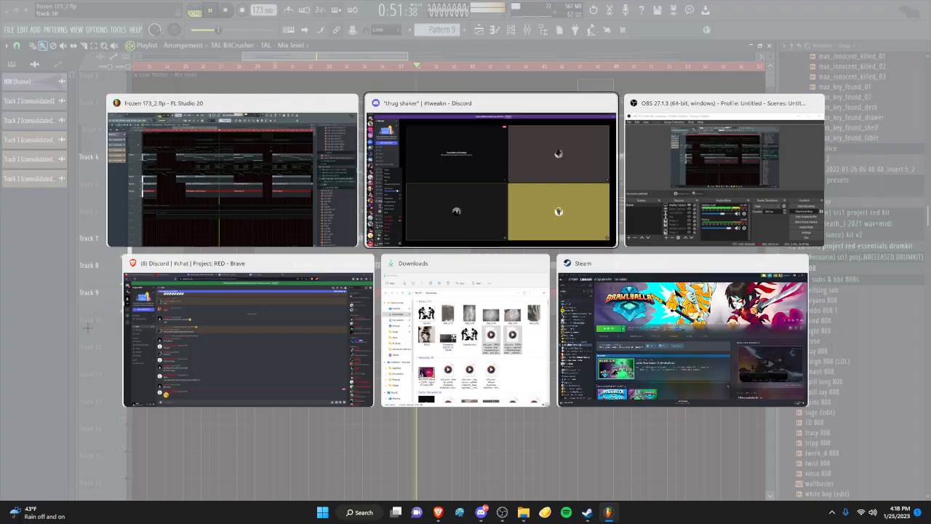
pyautogui.hotkey('alt', 'Tab')
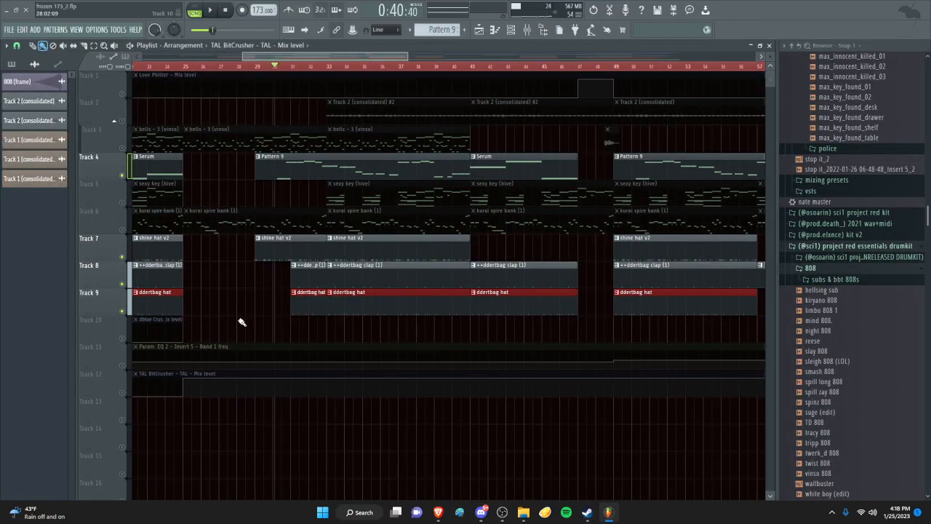
pyautogui.hotkey('alt', 'Tab')
pyautogui.click(150, 234)
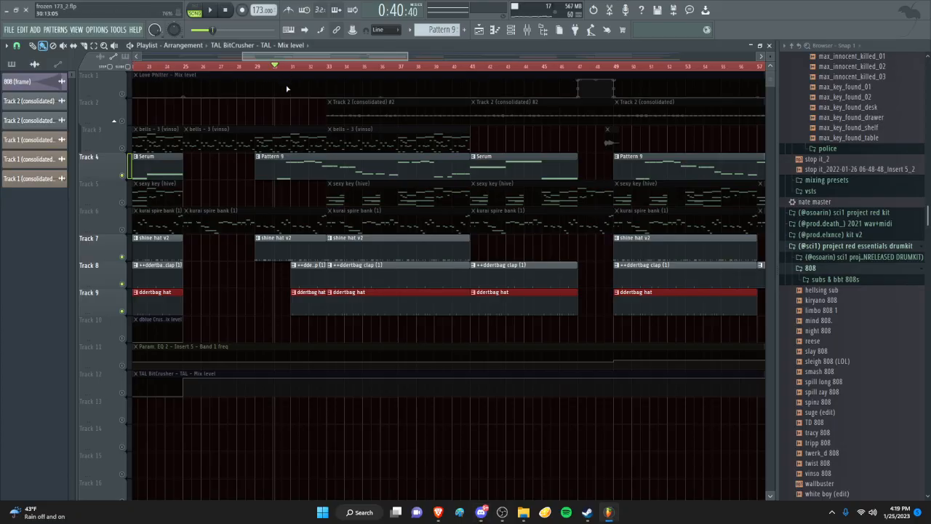
# Clear the playlist's time selection and set the playback position at about bar 30
pyautogui.scroll(2, 288, 88)
pyautogui.click(258, 66)
pyautogui.hotkey('alt', 'Tab')
pyautogui.hotkey('alt', 'Tab')
pyautogui.scroll(-3, 273, 99)
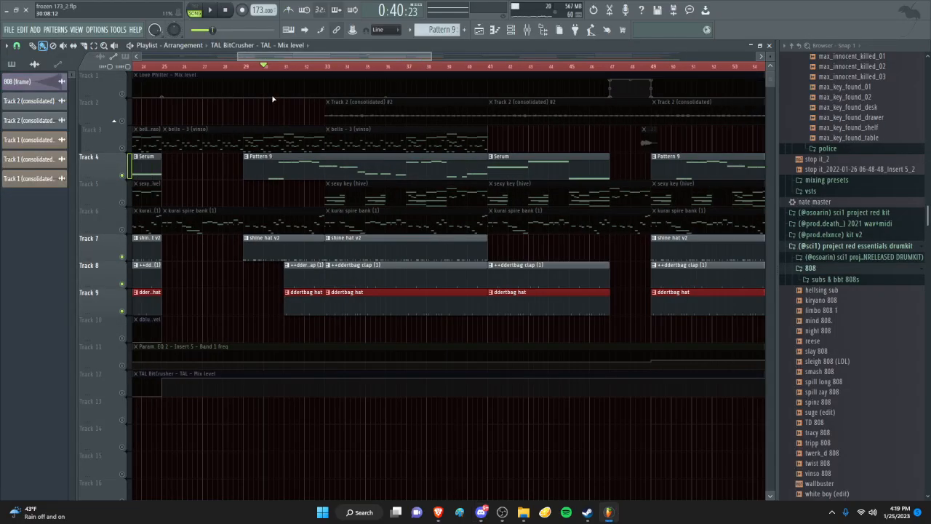
pyautogui.click(270, 67)
pyautogui.scroll(2, 287, 212)
pyautogui.scroll(3, 285, 211)
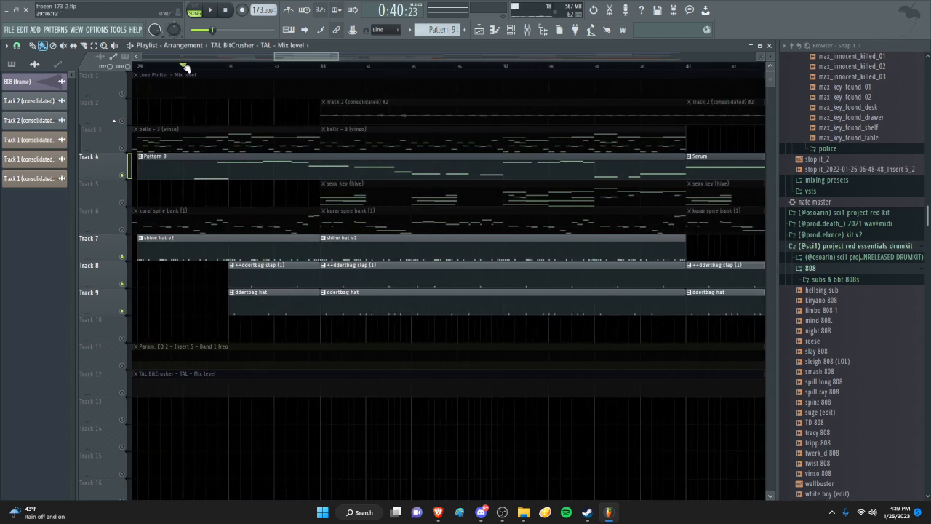
pyautogui.scroll(2, 177, 130)
pyautogui.scroll(2, 221, 184)
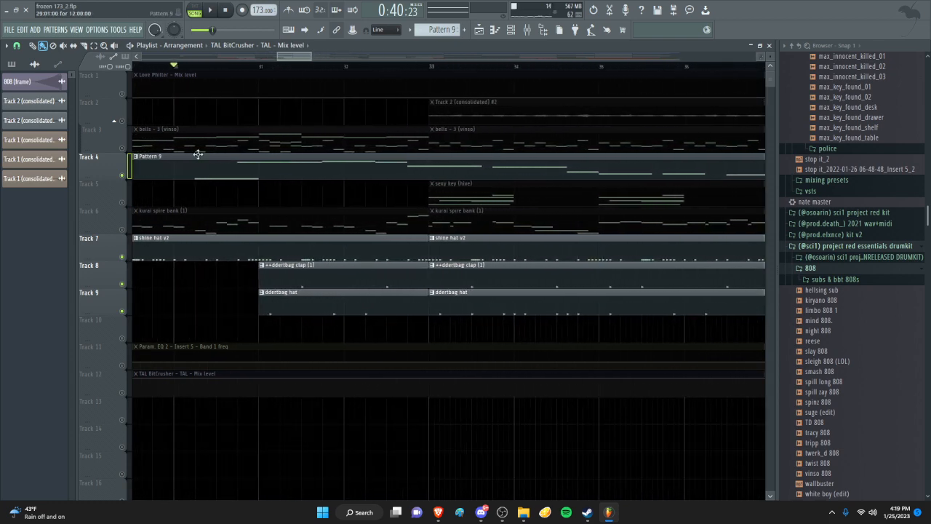
pyautogui.scroll(-3, 216, 184)
pyautogui.scroll(3, 211, 171)
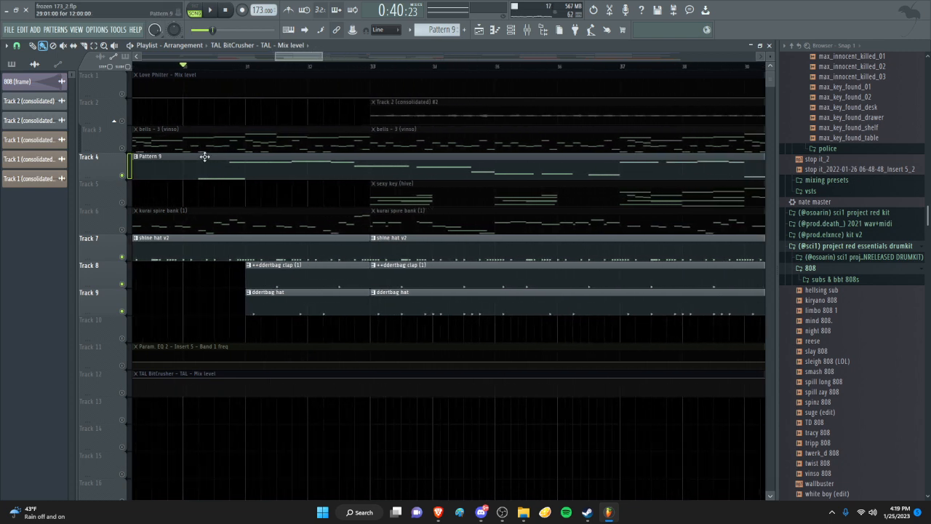
# Open the mixer, inspect the effect slots of Inserts 4 and 1, and close it
pyautogui.click(534, 29)
pyautogui.click(325, 253)
pyautogui.click(264, 254)
pyautogui.click(326, 252)
pyautogui.scroll(-4, 197, 136)
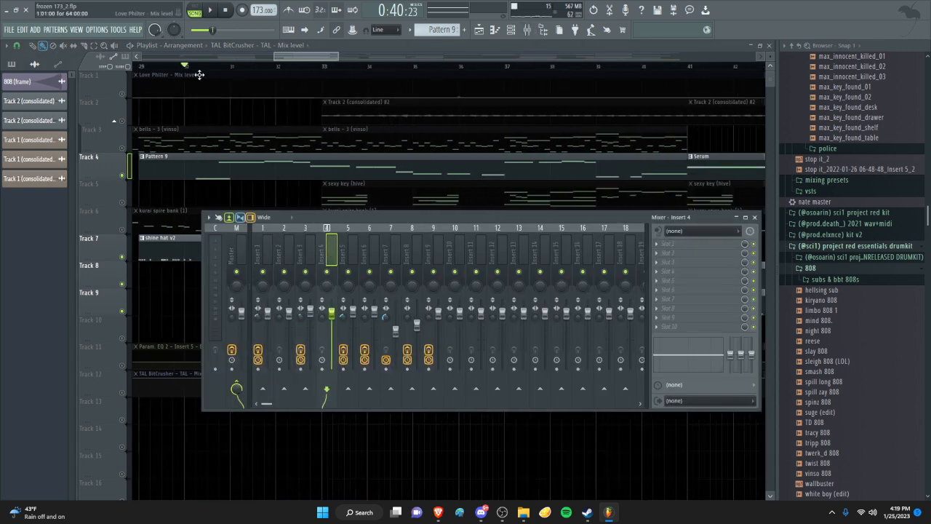
pyautogui.press('F9')
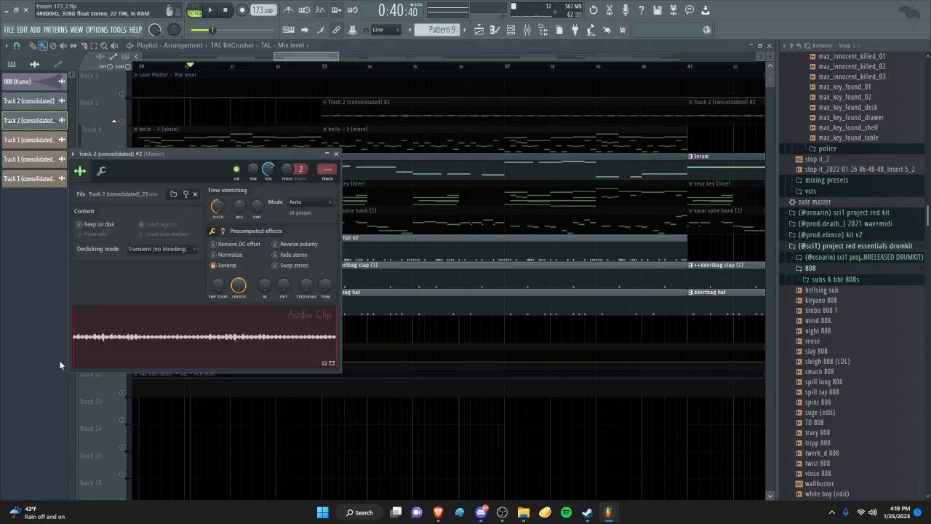
# Check the Discord voice call and close the Track 2 (consolidated) #2 audio clip settings
pyautogui.hotkey('alt', 'Tab')
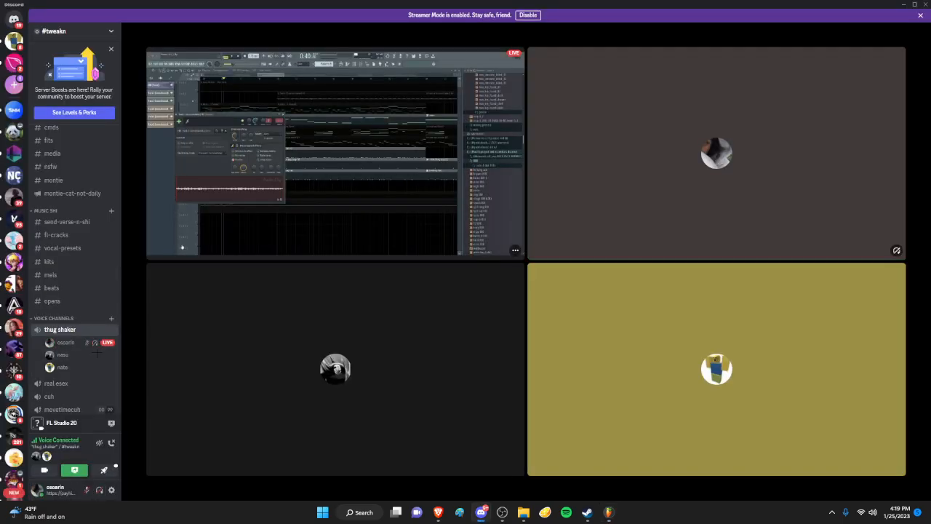
pyautogui.hotkey('alt', 'Tab')
pyautogui.press('Escape')
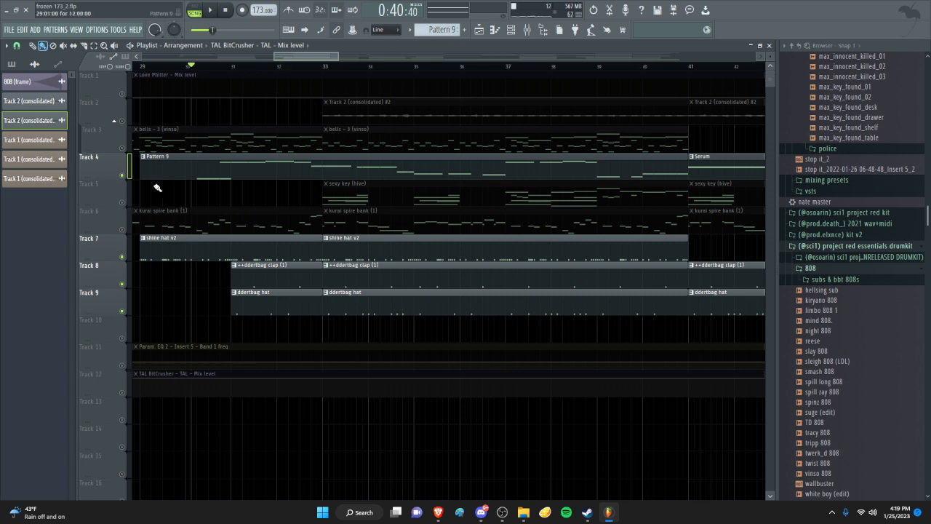
# Play the 808 on Track 4 together with Tracks 7, 8 and 9 while checking the Discord stream
pyautogui.scroll(-5, 199, 139)
pyautogui.press('space')
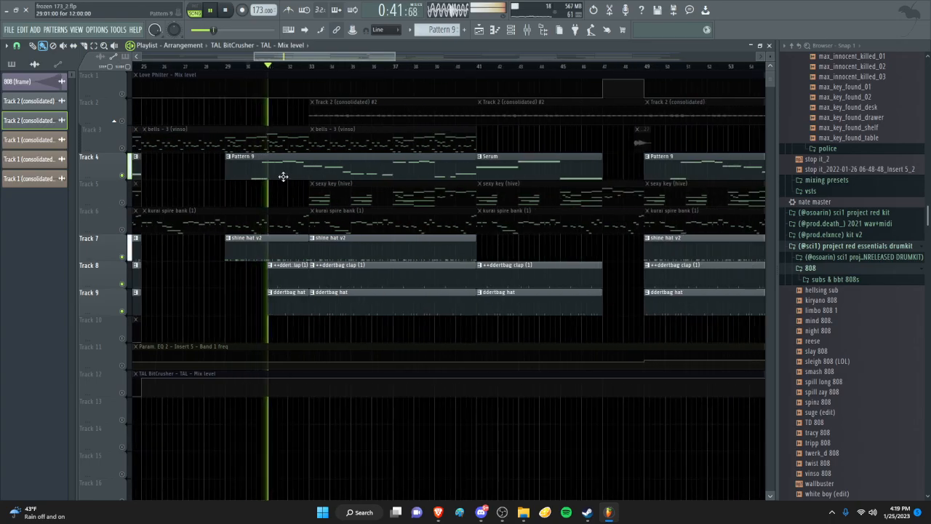
pyautogui.hotkey('alt', 'Tab')
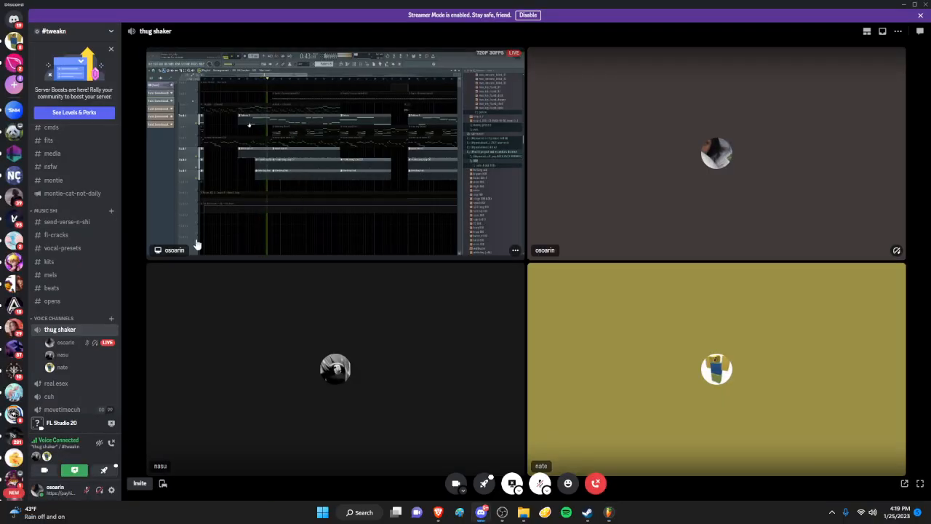
pyautogui.hotkey('alt', 'Tab')
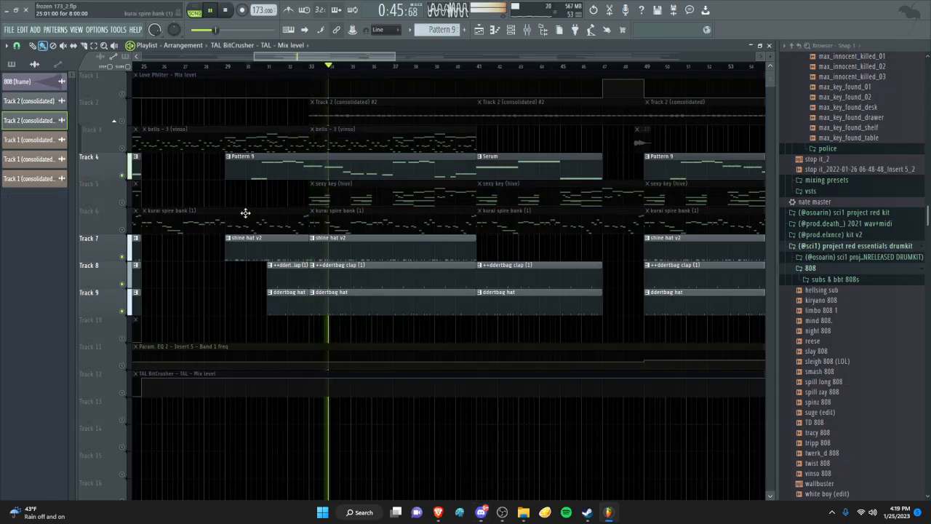
pyautogui.scroll(2, 211, 212)
pyautogui.press('space')
# Turn every playlist track back on and play the full beat from bar 29
pyautogui.rightClick(122, 230)
pyautogui.rightClick(122, 230)
pyautogui.click(182, 67)
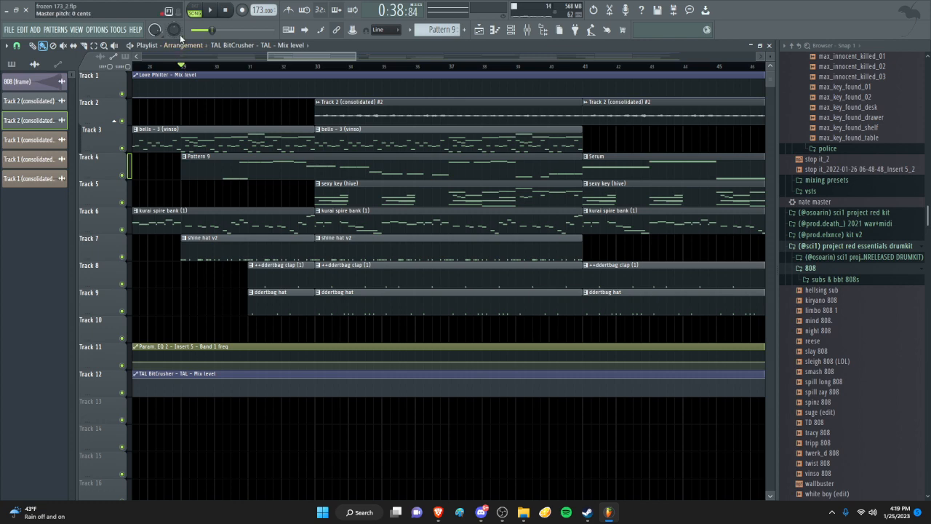
pyautogui.scroll(-3, 217, 92)
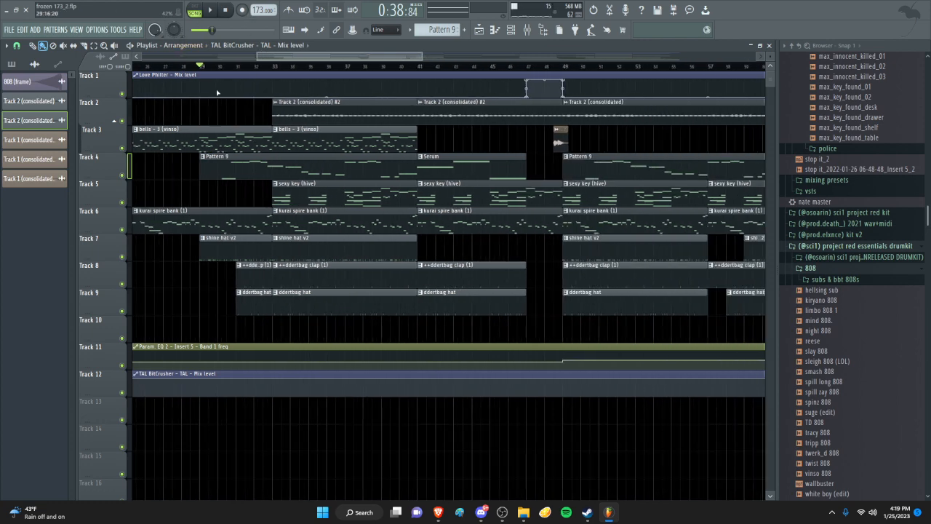
pyautogui.scroll(3, 217, 92)
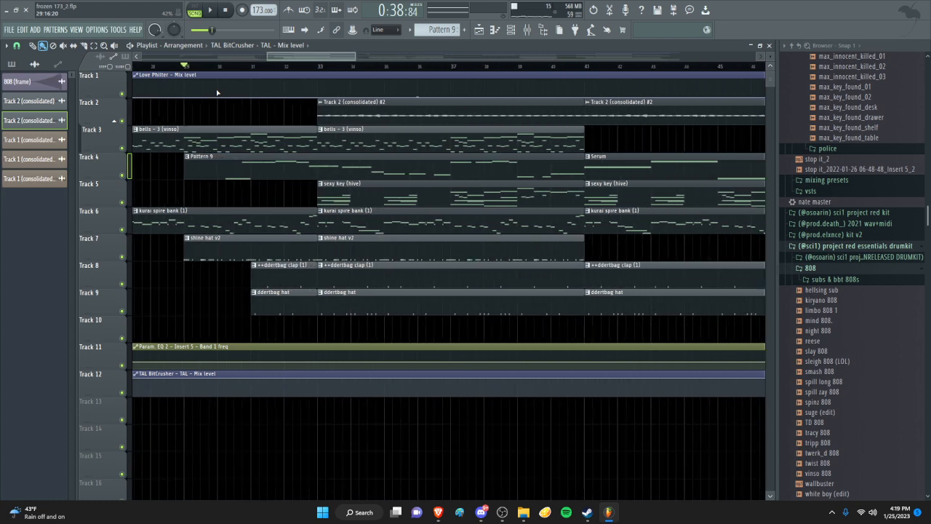
pyautogui.press('space')
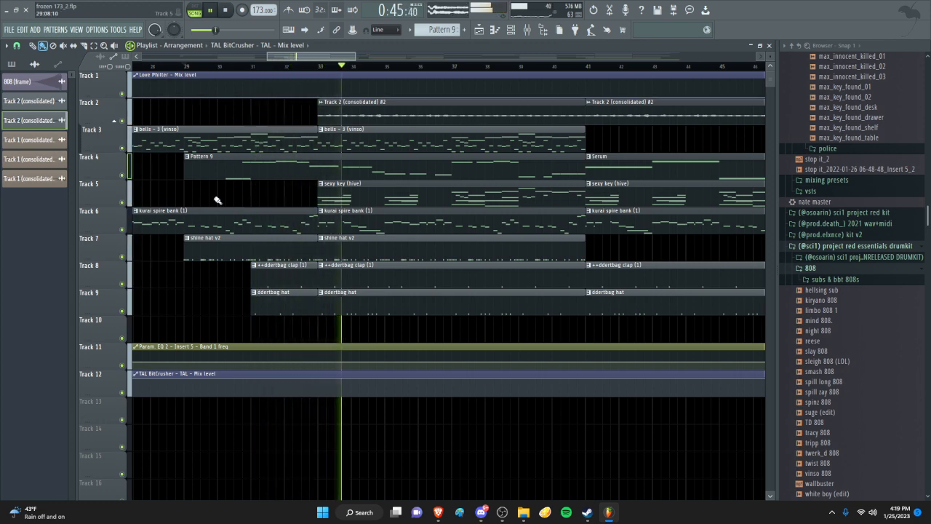
pyautogui.press('space')
# Solo the 808 on Track 4 and enable the bells on Track 3 with the automation on Tracks 12, 11 and 1
pyautogui.scroll(2, 115, 189)
pyautogui.rightClick(122, 175)
pyautogui.click(123, 149)
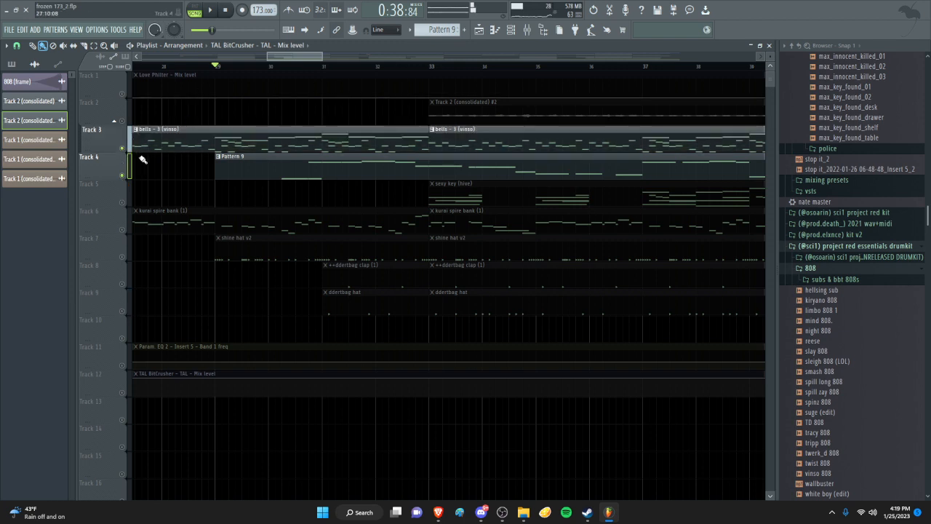
pyautogui.click(121, 391)
pyautogui.click(121, 365)
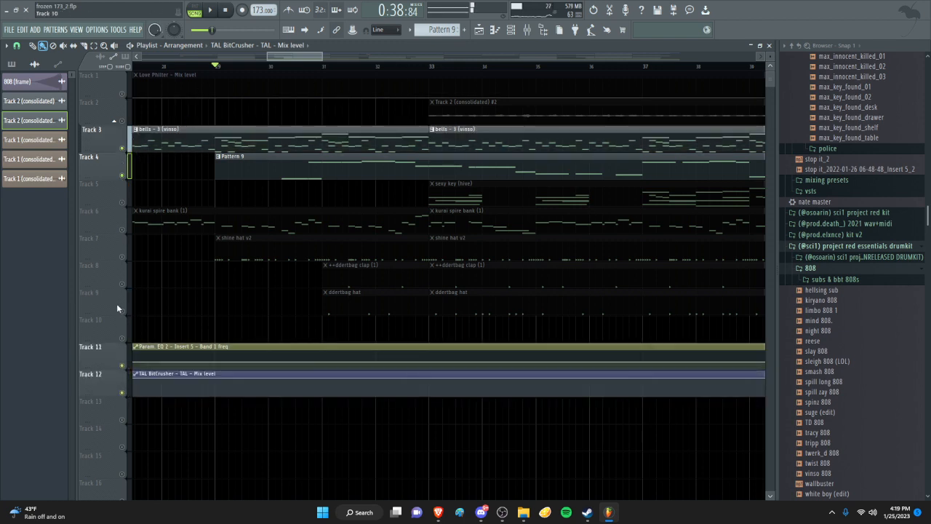
pyautogui.click(122, 93)
pyautogui.scroll(1, 262, 70)
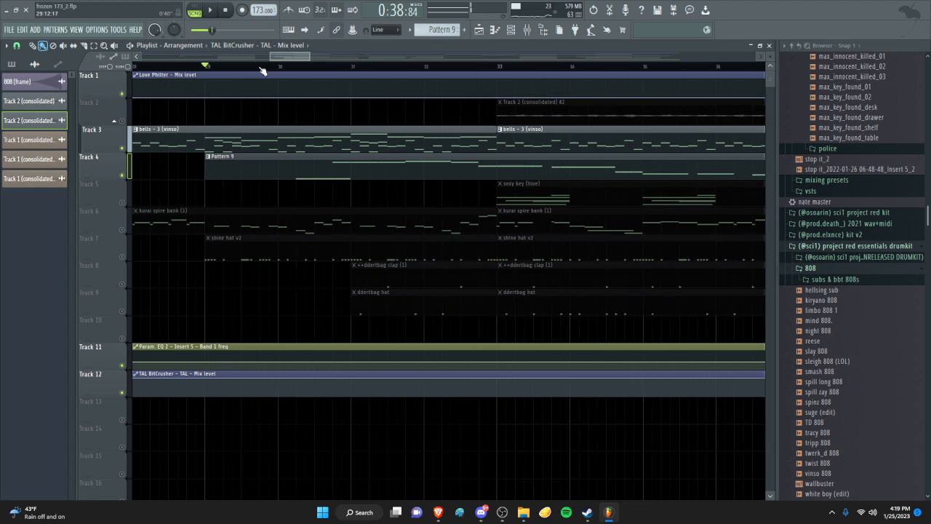
# Open the mixer on Insert 1 and set the playlist playhead just after bar 30
pyautogui.click(525, 33)
pyautogui.click(327, 259)
pyautogui.click(265, 256)
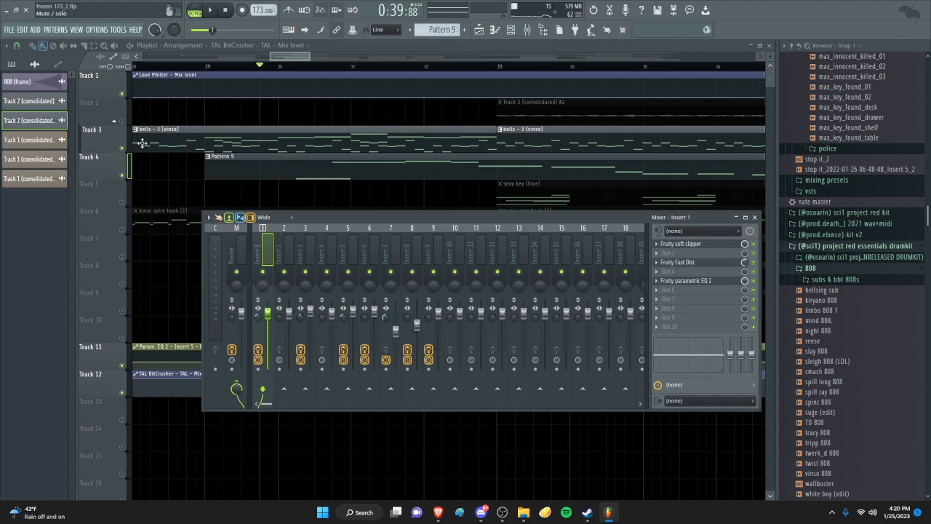
pyautogui.scroll(-2, 296, 166)
pyautogui.moveTo(299, 66); pyautogui.dragTo(291, 65)
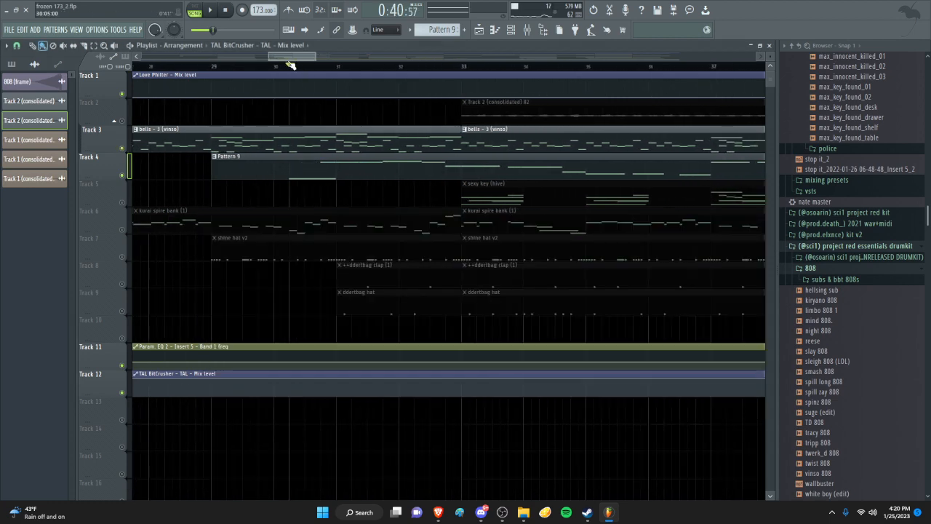
pyautogui.click(529, 32)
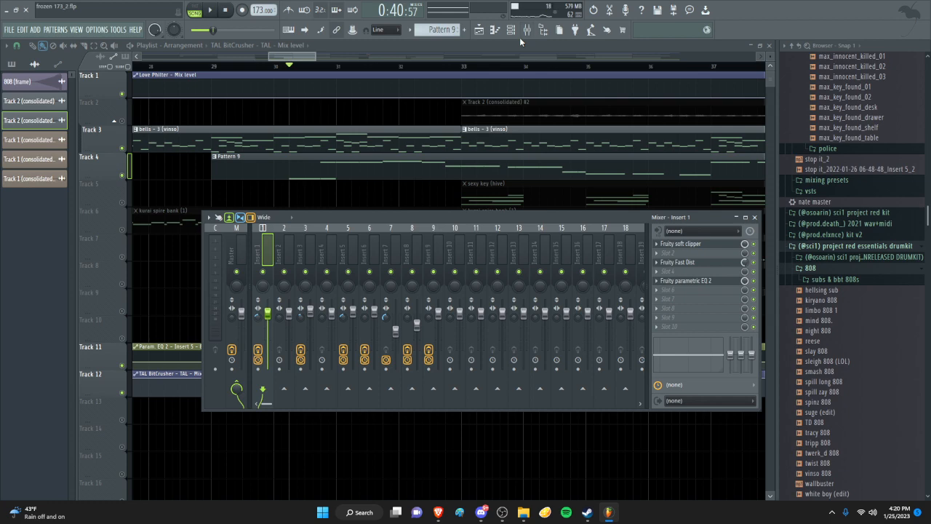
# Play the bells on Track 3 with the 808 on Track 4 while watching their mixer levels
pyautogui.press('space')
pyautogui.scroll(1, 320, 138)
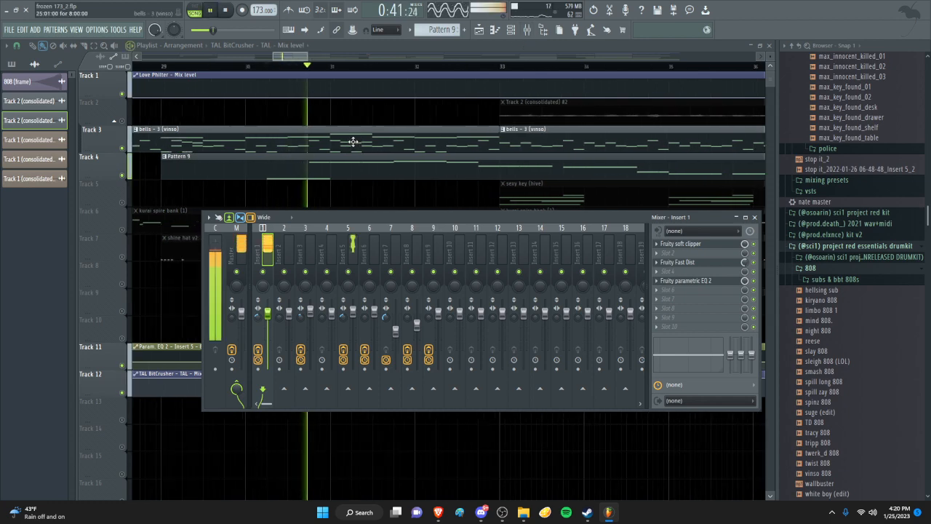
pyautogui.scroll(-2, 247, 140)
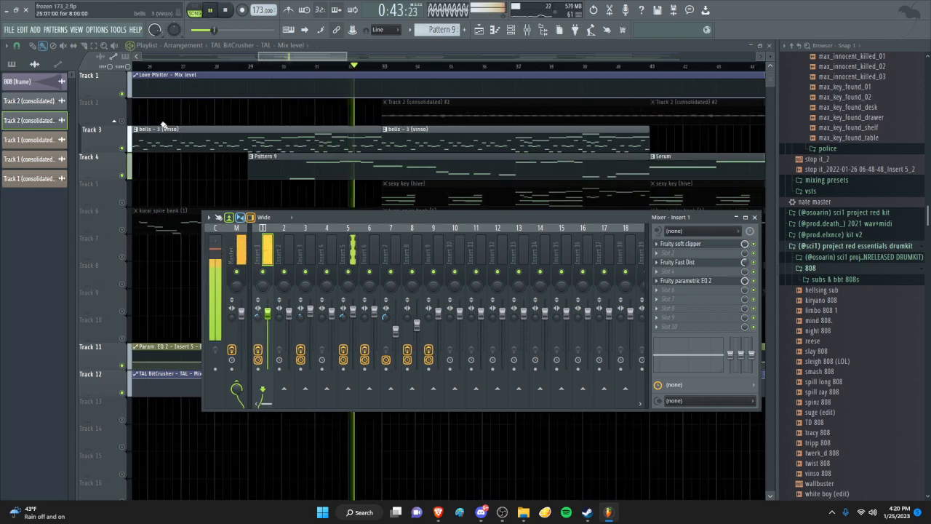
pyautogui.scroll(-5, 230, 139)
pyautogui.scroll(4, 254, 172)
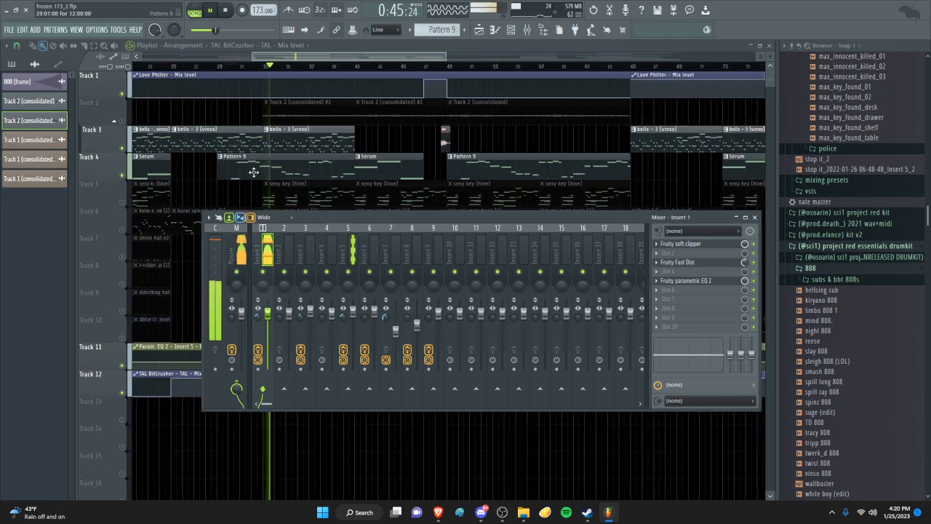
pyautogui.scroll(1, 266, 168)
pyautogui.press('space')
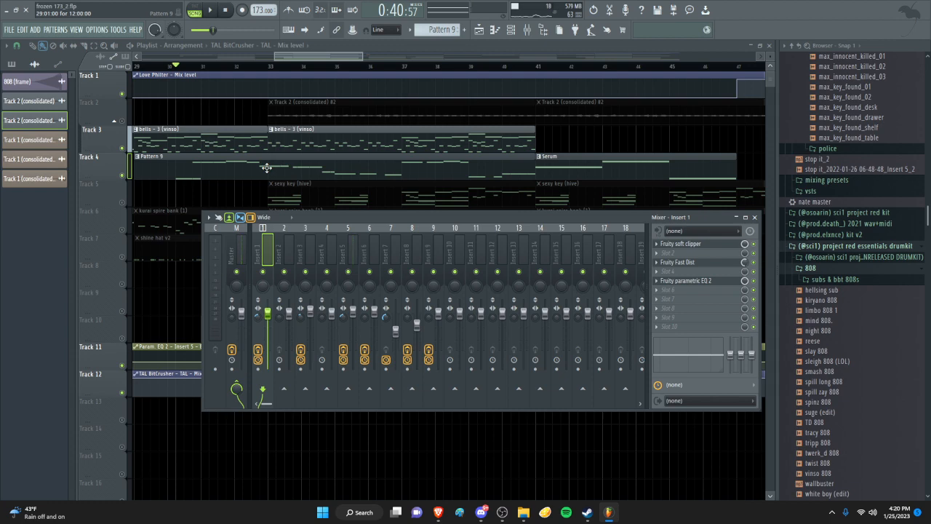
# Enable the sexy key (hive) clips on Track 5 and place the playhead just before bar 33
pyautogui.scroll(-3, 266, 168)
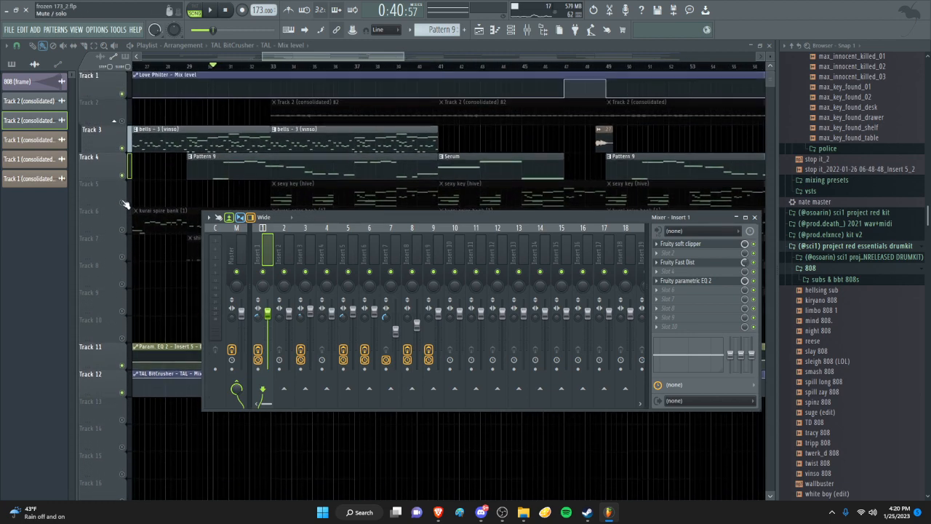
pyautogui.press('F9')
pyautogui.scroll(3, 291, 69)
pyautogui.scroll(-3, 356, 204)
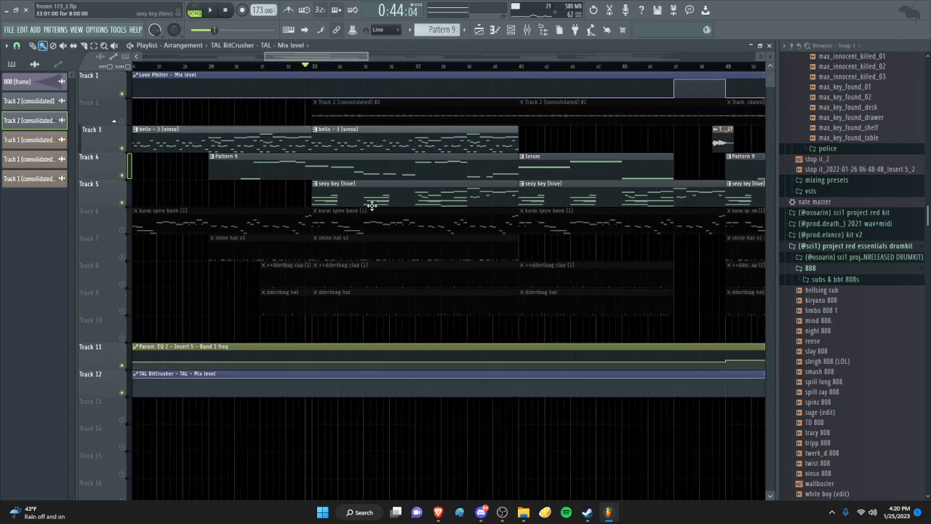
# Play the bells, 808 and sexy key (hive) together from just before bar 33
pyautogui.press('space')
pyautogui.scroll(3, 361, 216)
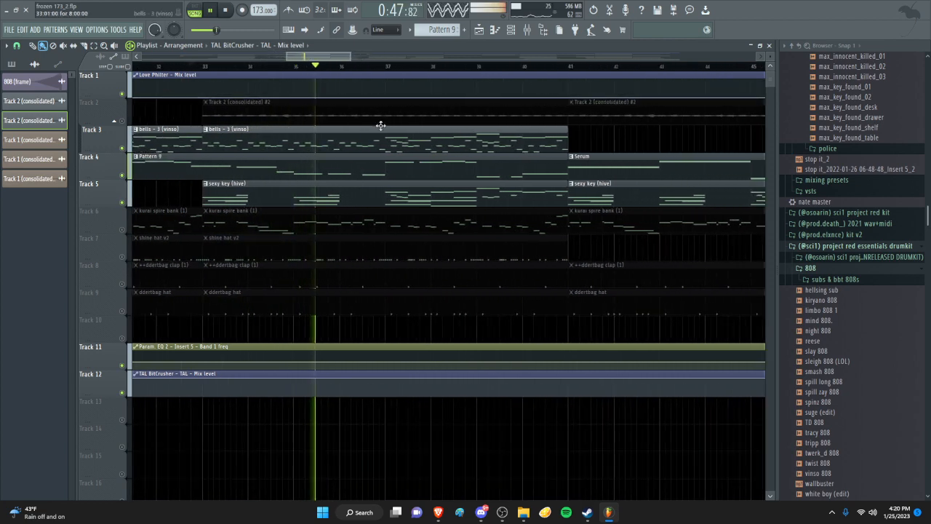
pyautogui.scroll(1, 413, 158)
pyautogui.scroll(1, 406, 154)
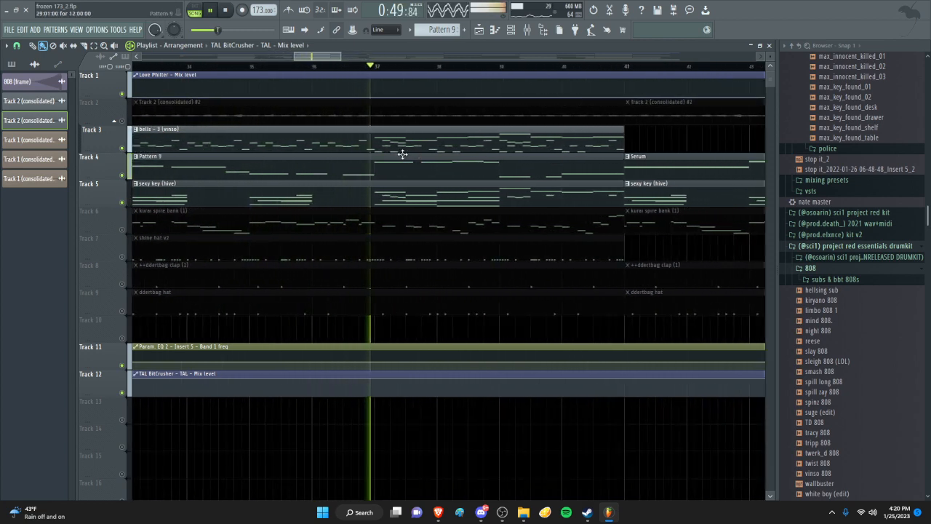
pyautogui.scroll(-2, 401, 154)
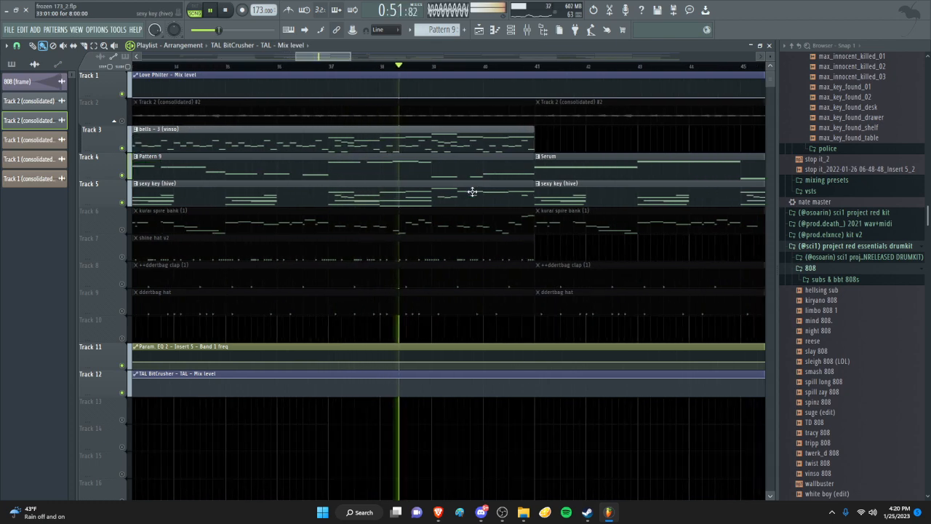
pyautogui.scroll(1, 470, 193)
pyautogui.scroll(-3, 446, 194)
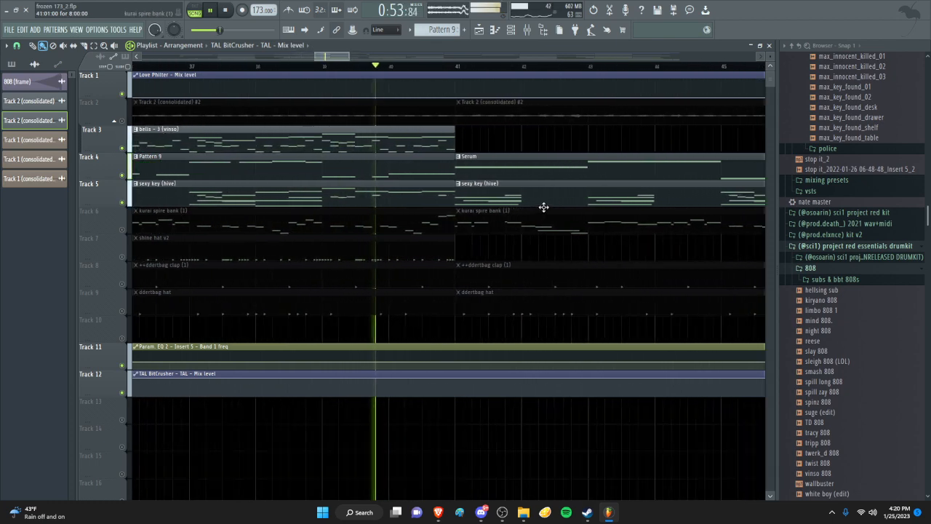
pyautogui.press('space')
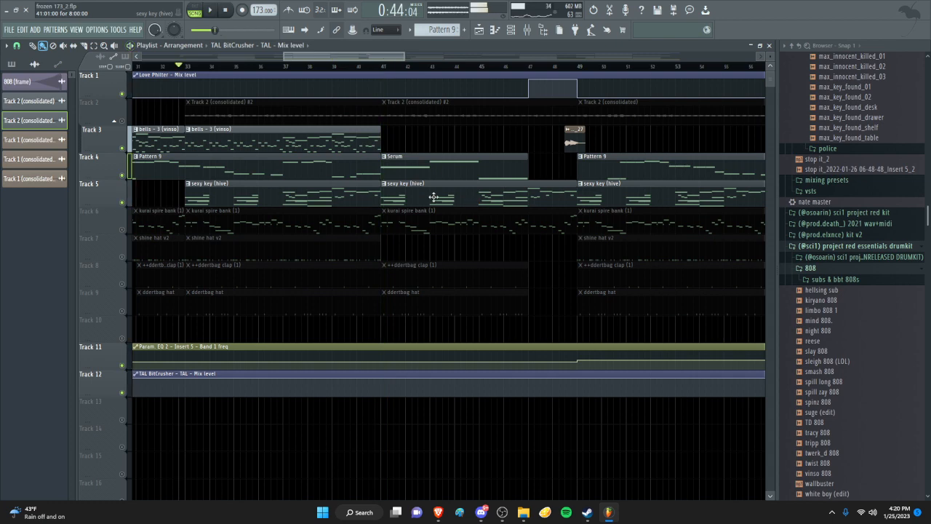
# Check the recording and audio levels in OBS, and return to FL Studio with the mixer open
pyautogui.scroll(-3, 170, 175)
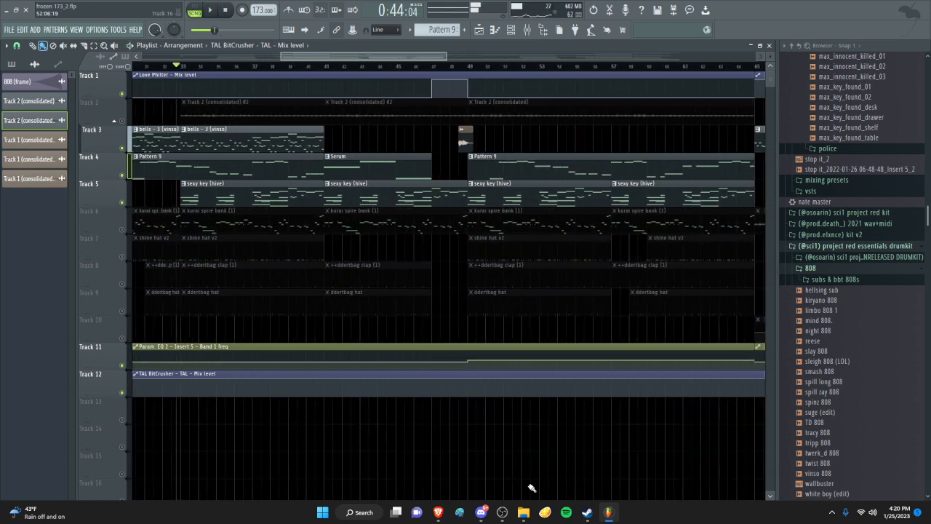
pyautogui.click(502, 512)
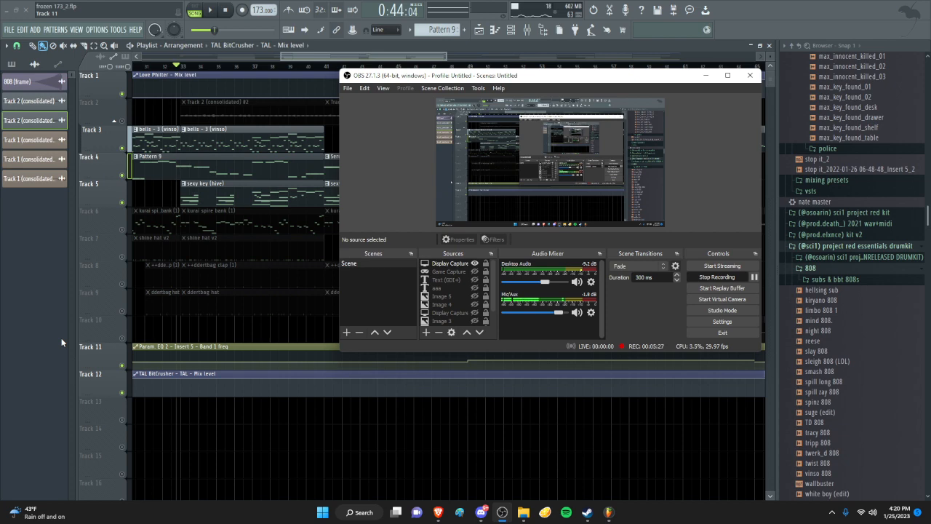
pyautogui.click(54, 301)
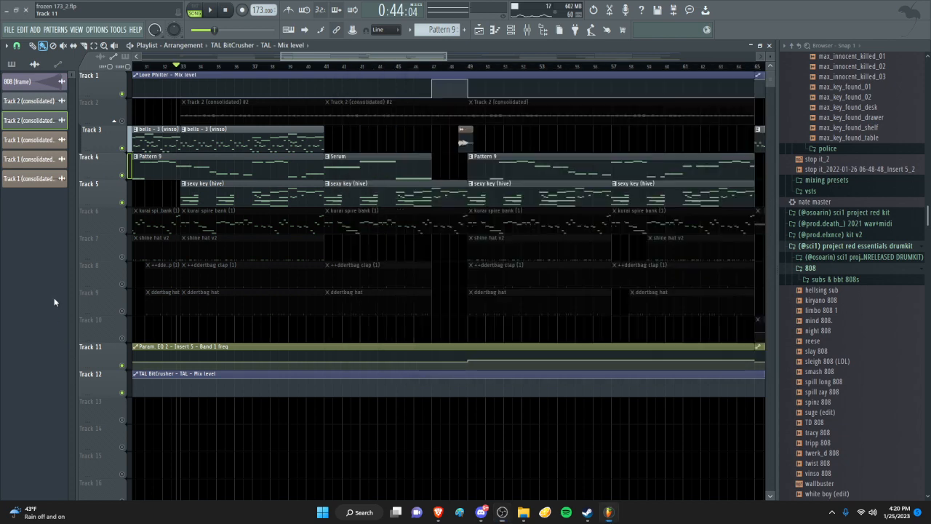
pyautogui.click(527, 32)
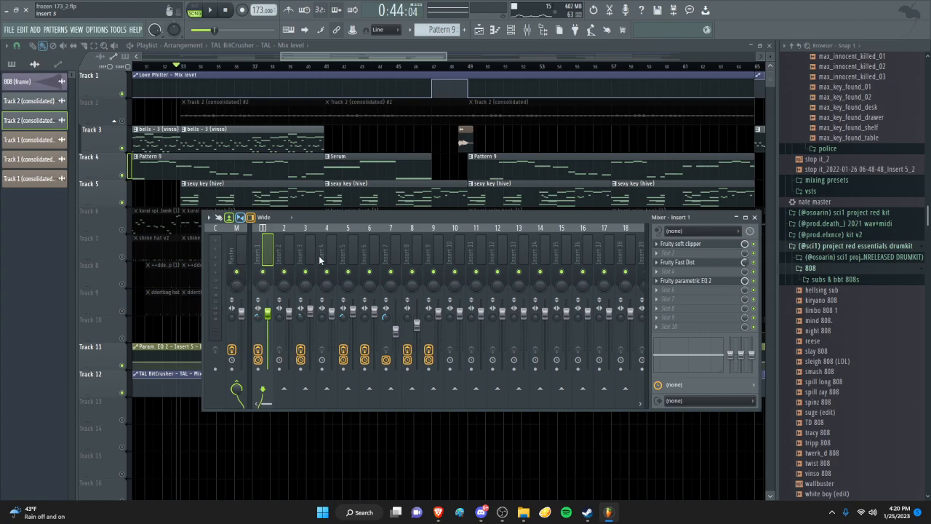